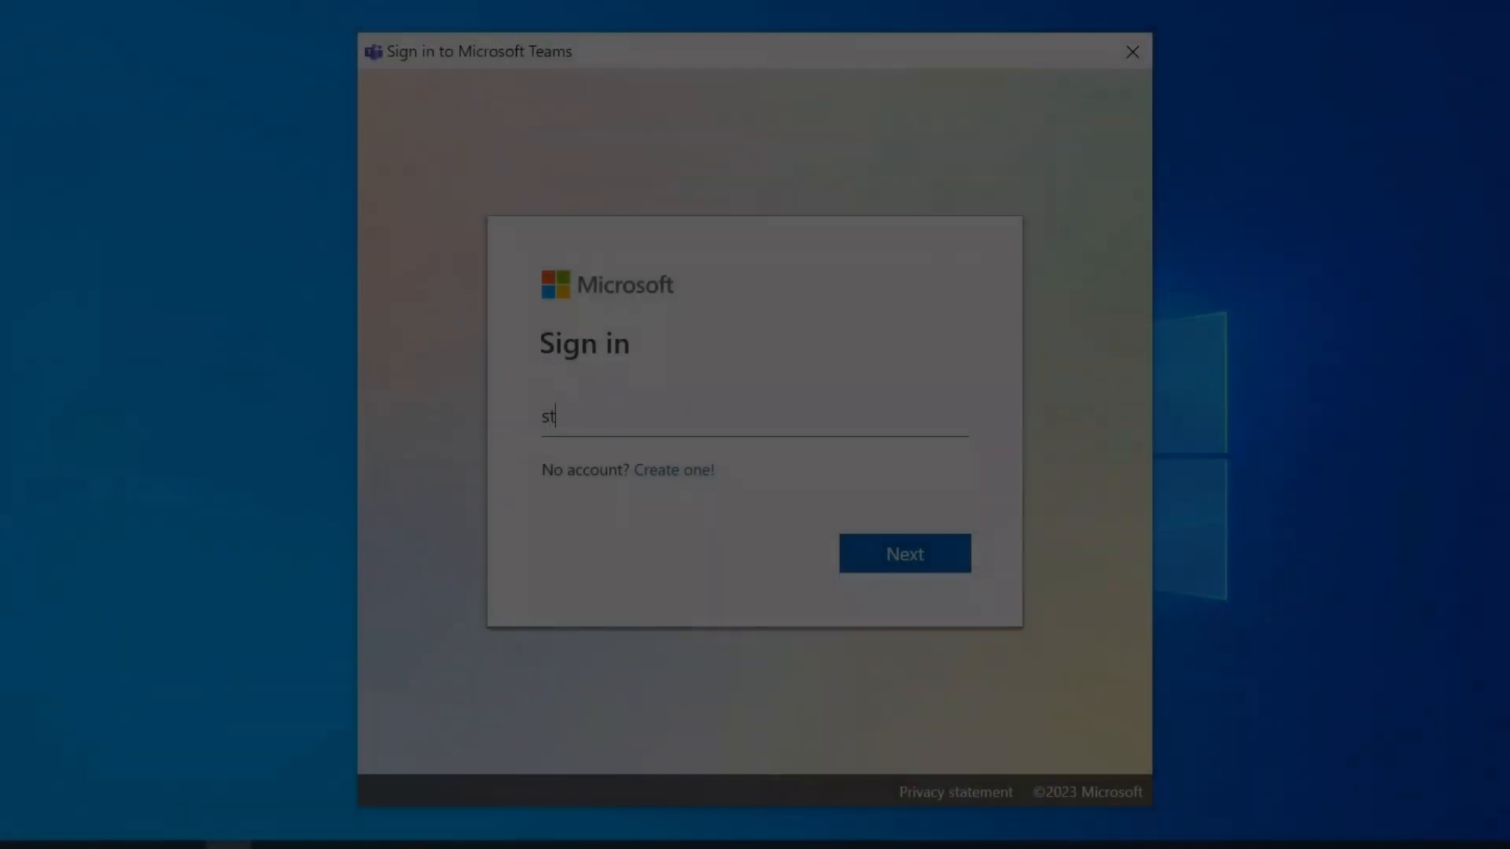
Sign in to Microsoft Teams with the student's e-mail and account password, limiting the sign-in to this app only
key("Return")
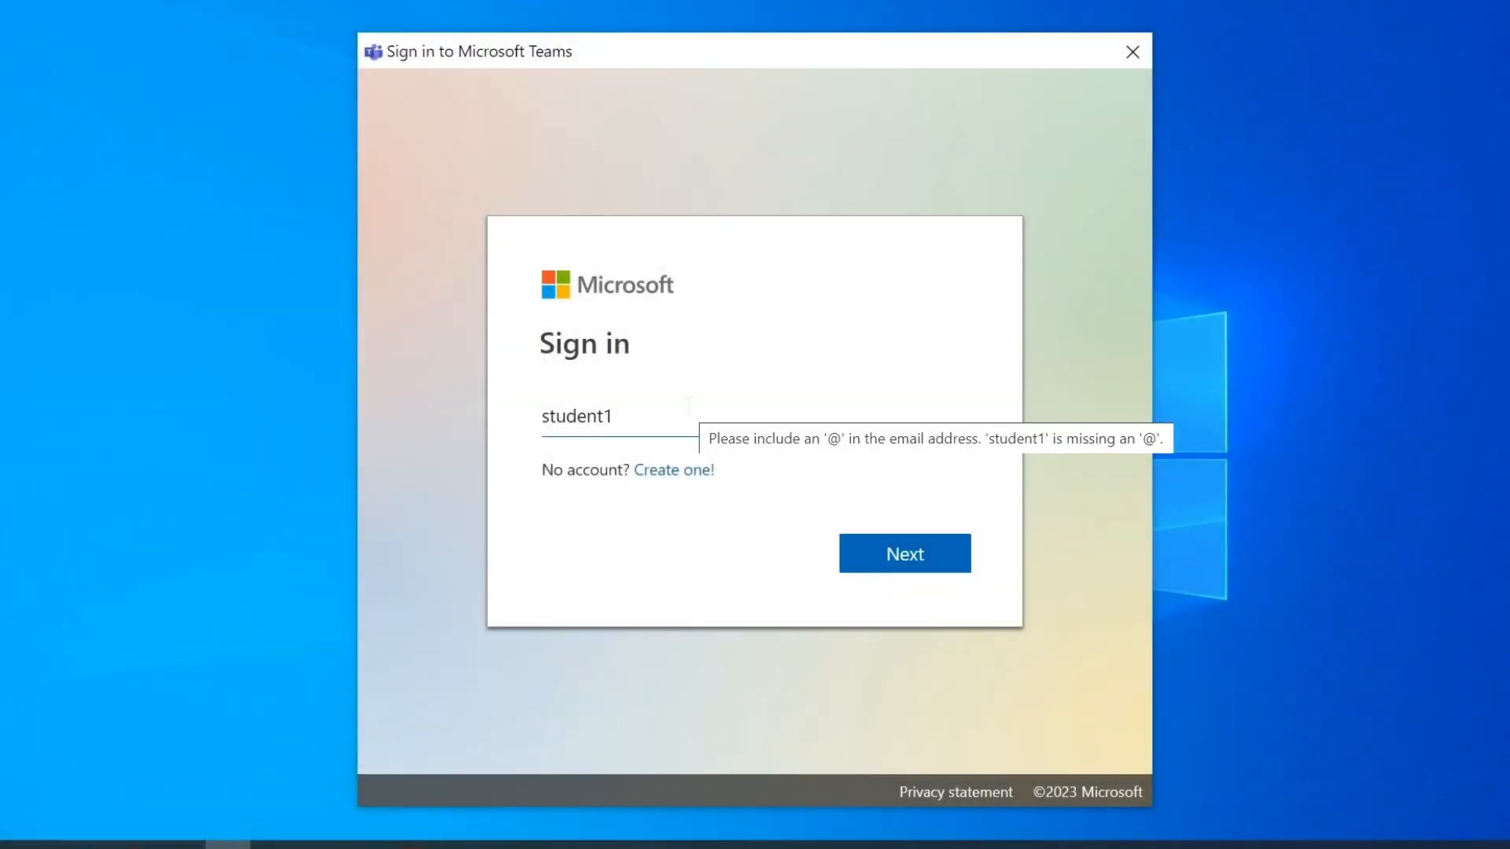
type("@ais")
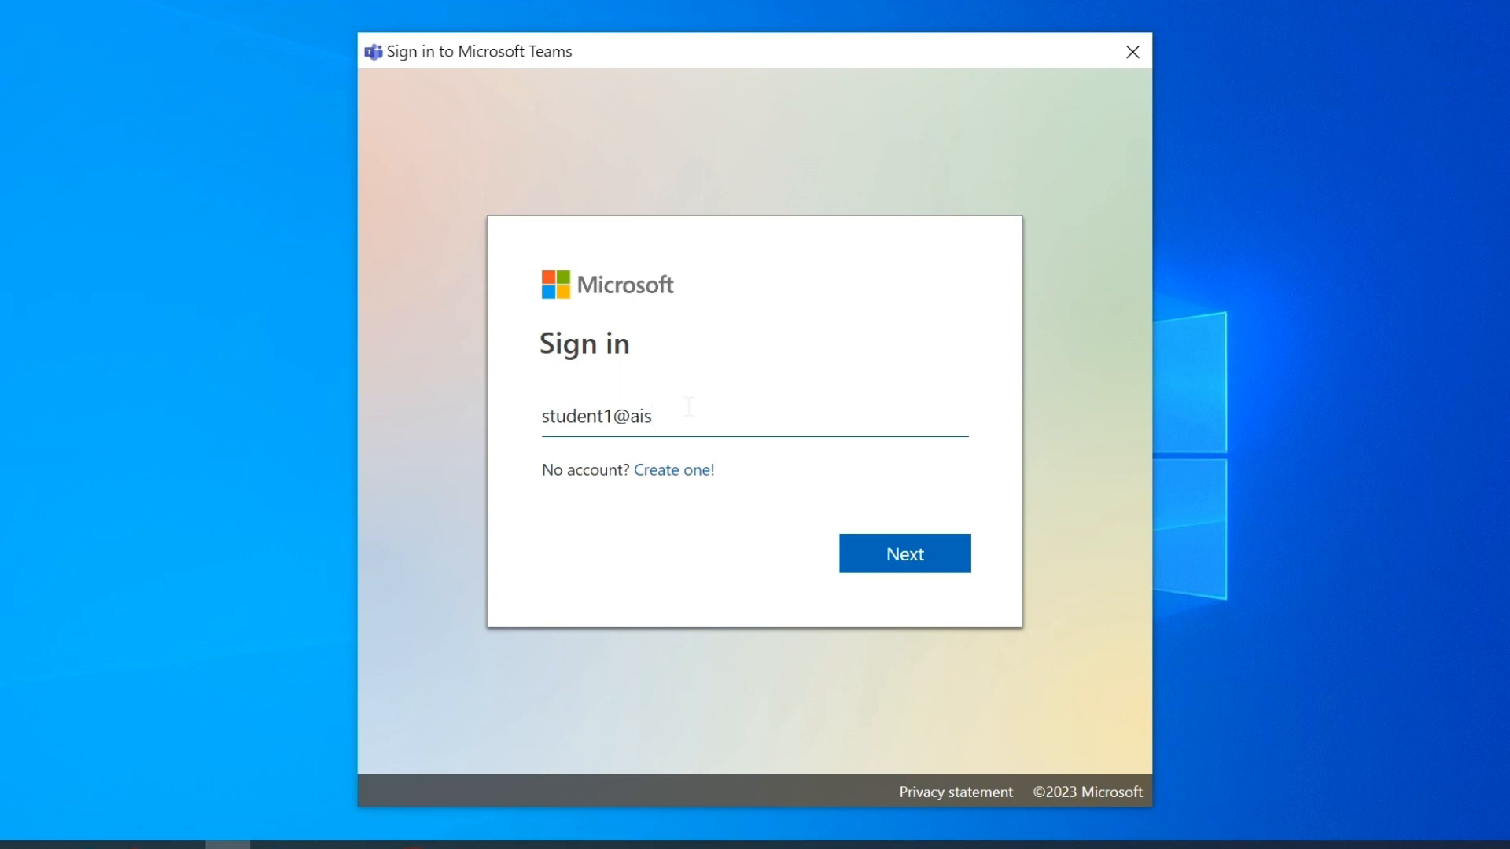
type("-d.edu.lb")
left_click(923, 561)
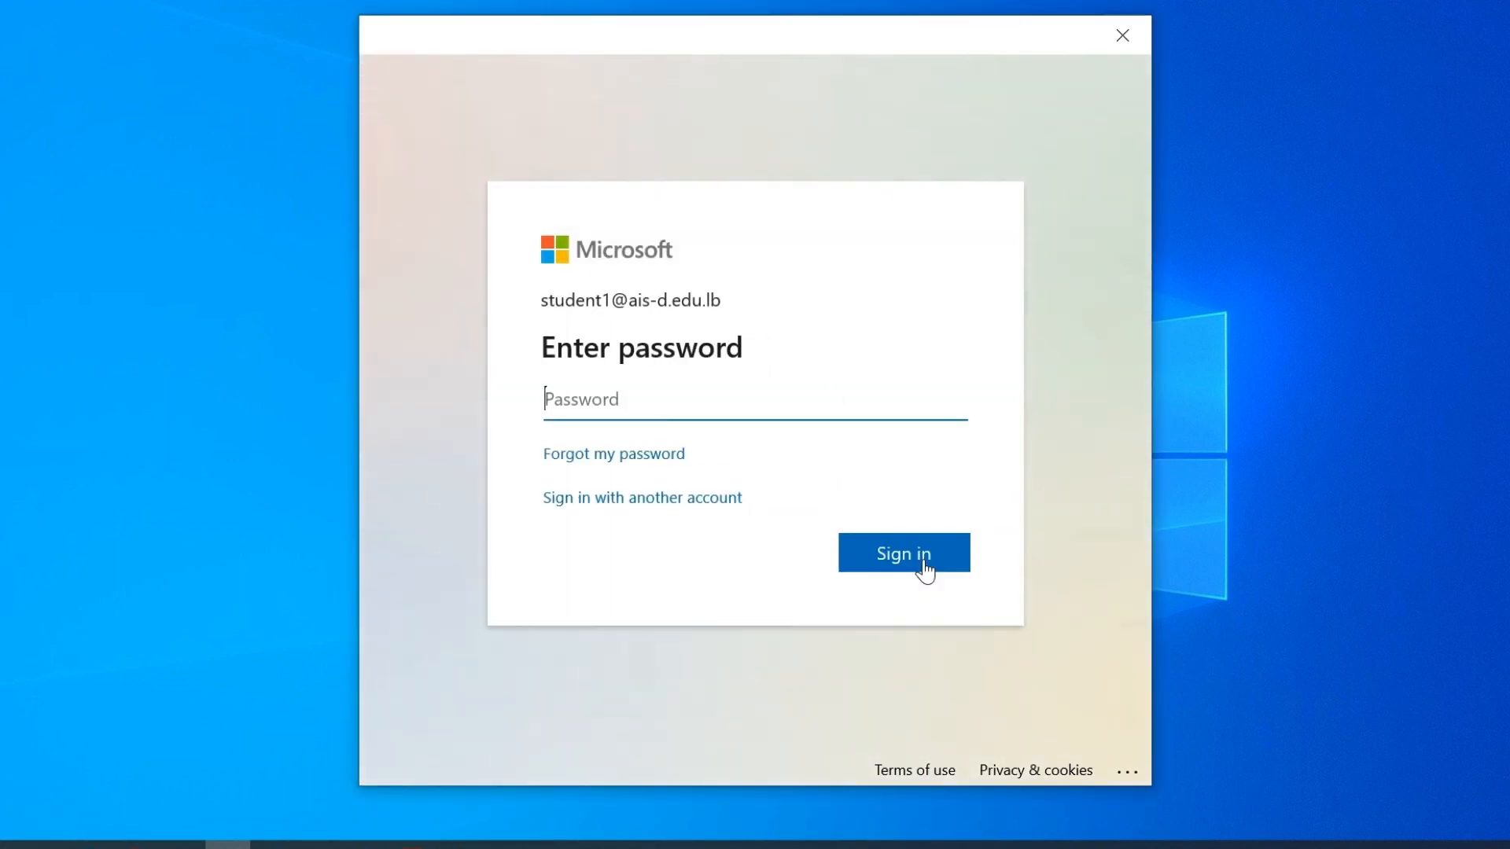
type("••••••••")
left_click(934, 563)
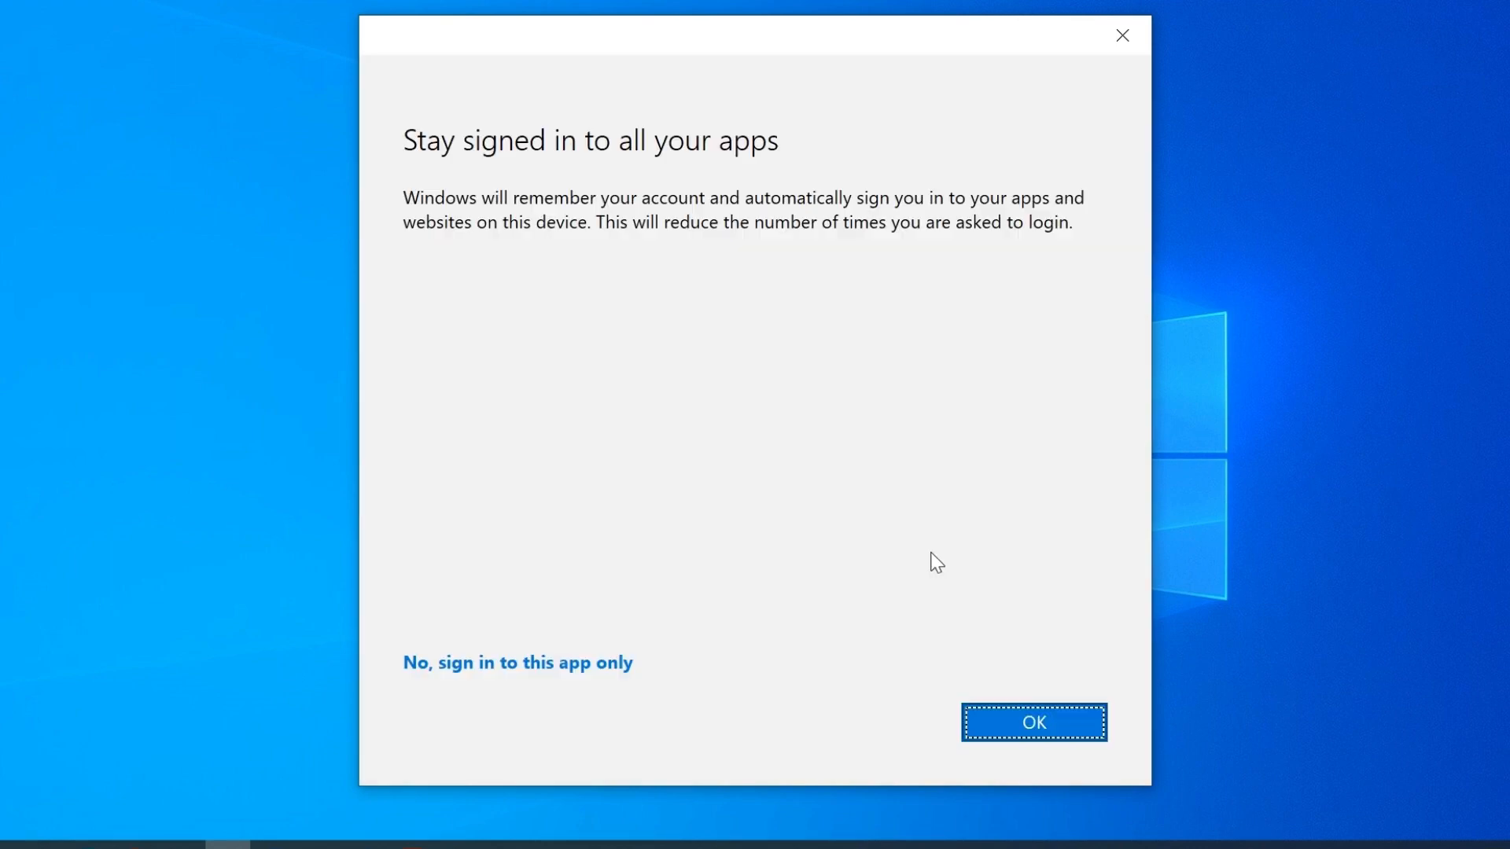
left_click(448, 669)
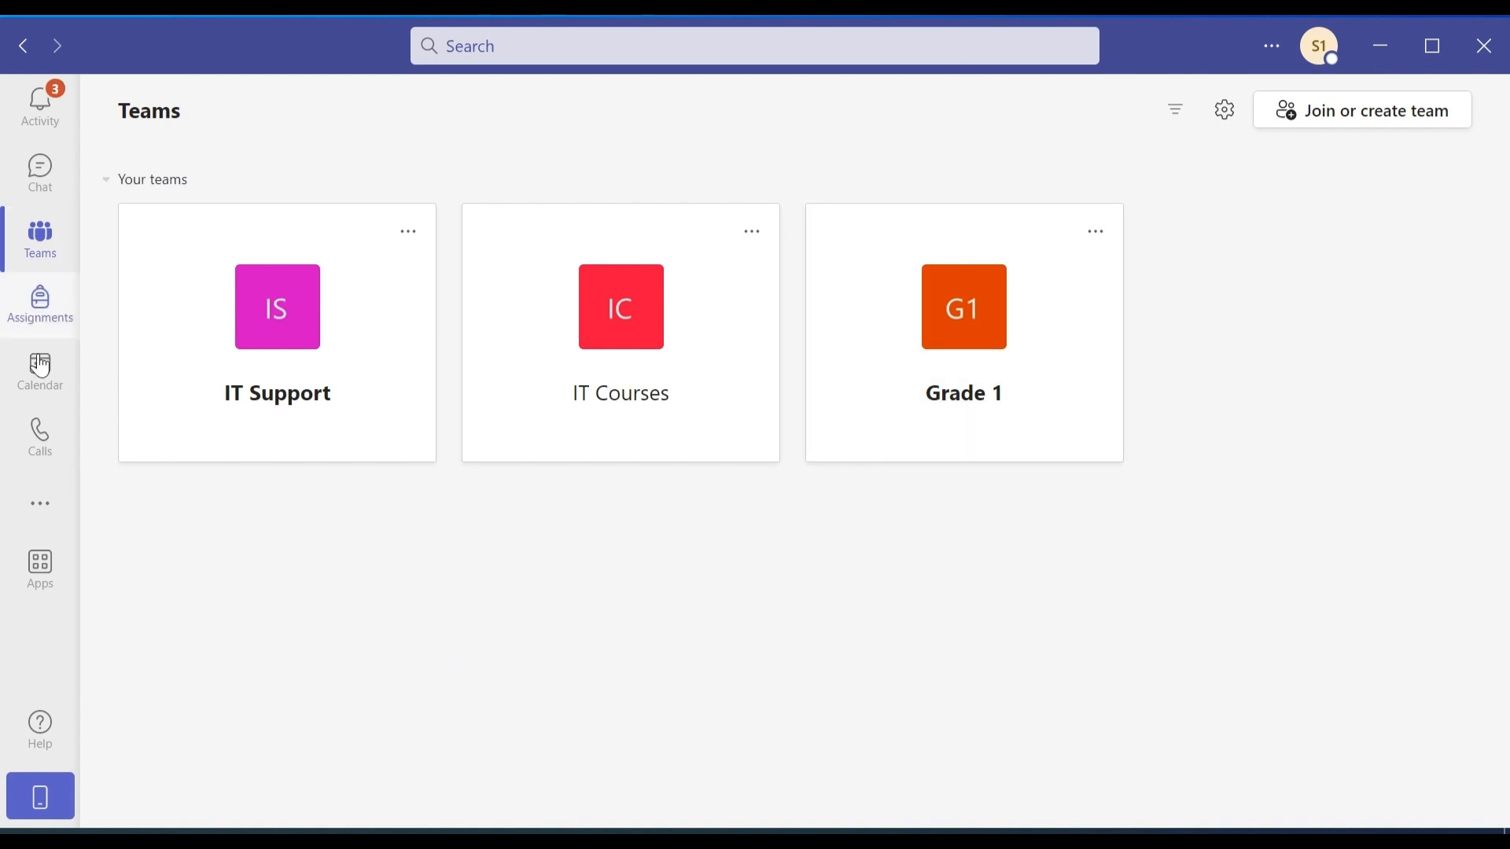
View the activity feed and send Teacher 1 the chat message "Hello Miss, I have a question regarding the english assignment"
left_click(66, 118)
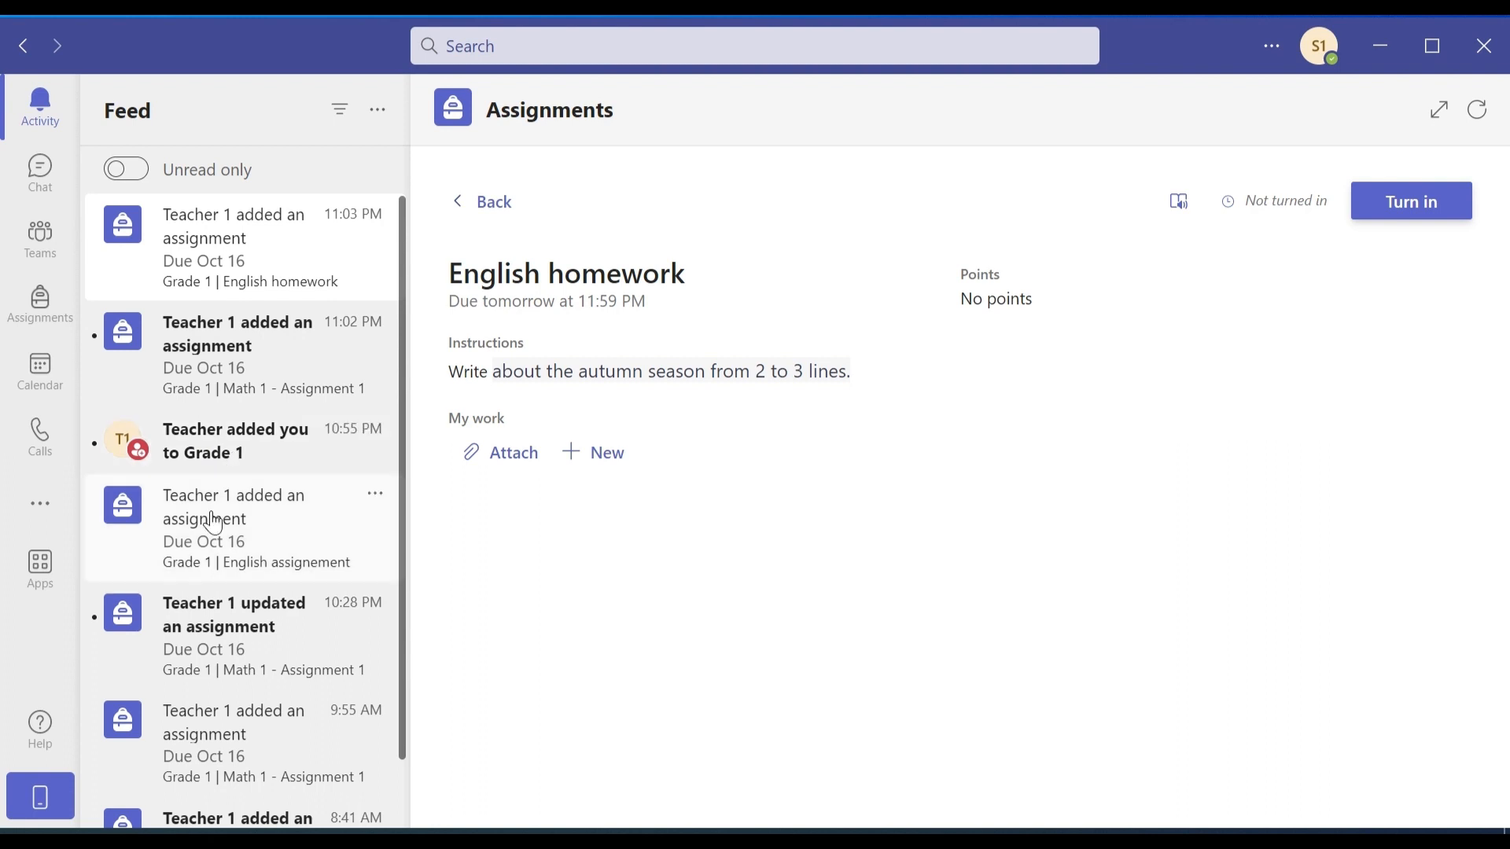
left_click(41, 188)
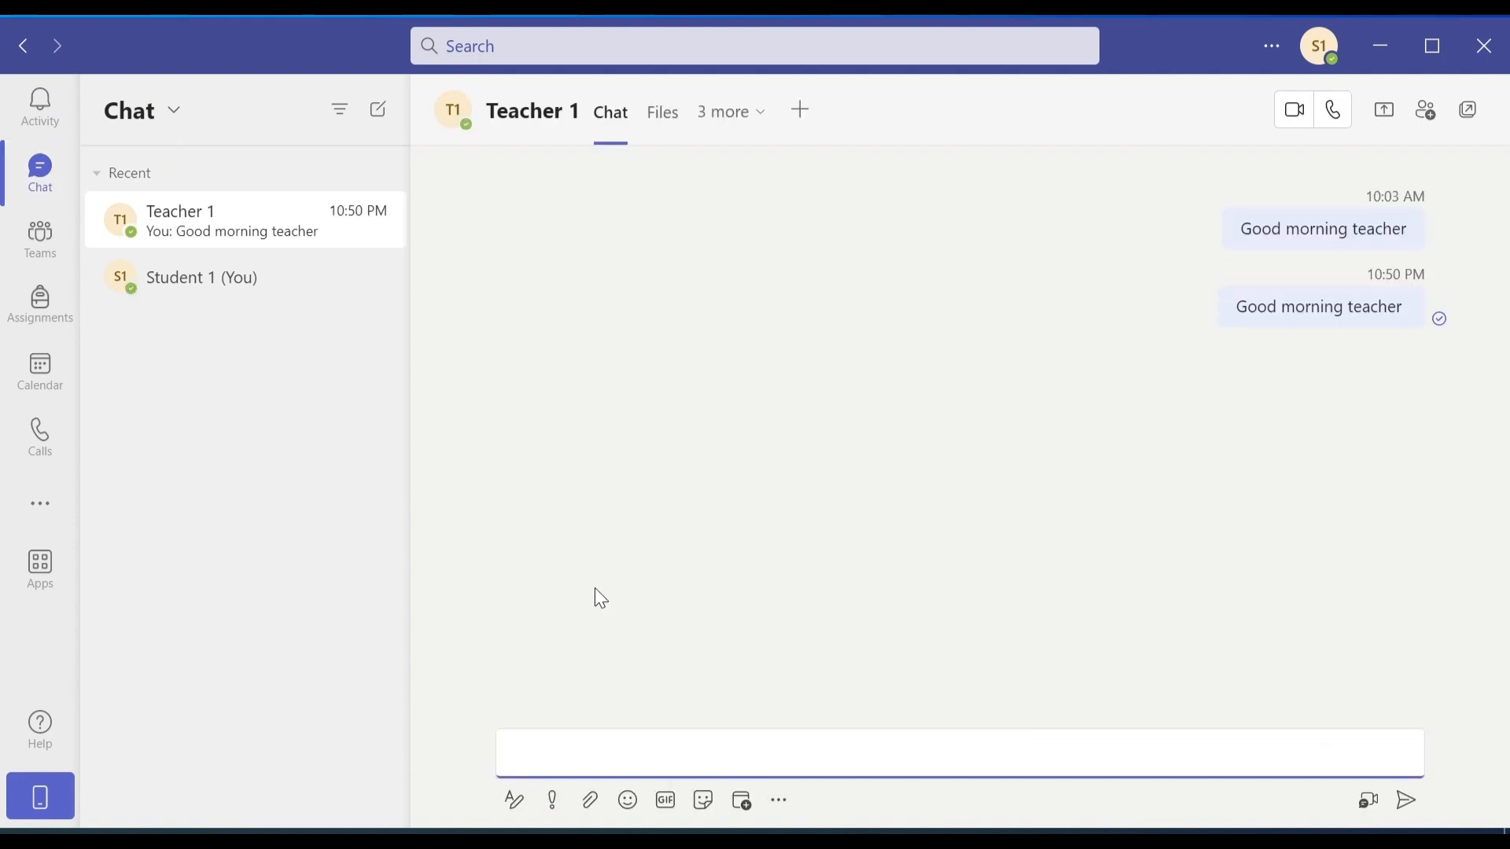
left_click(551, 760)
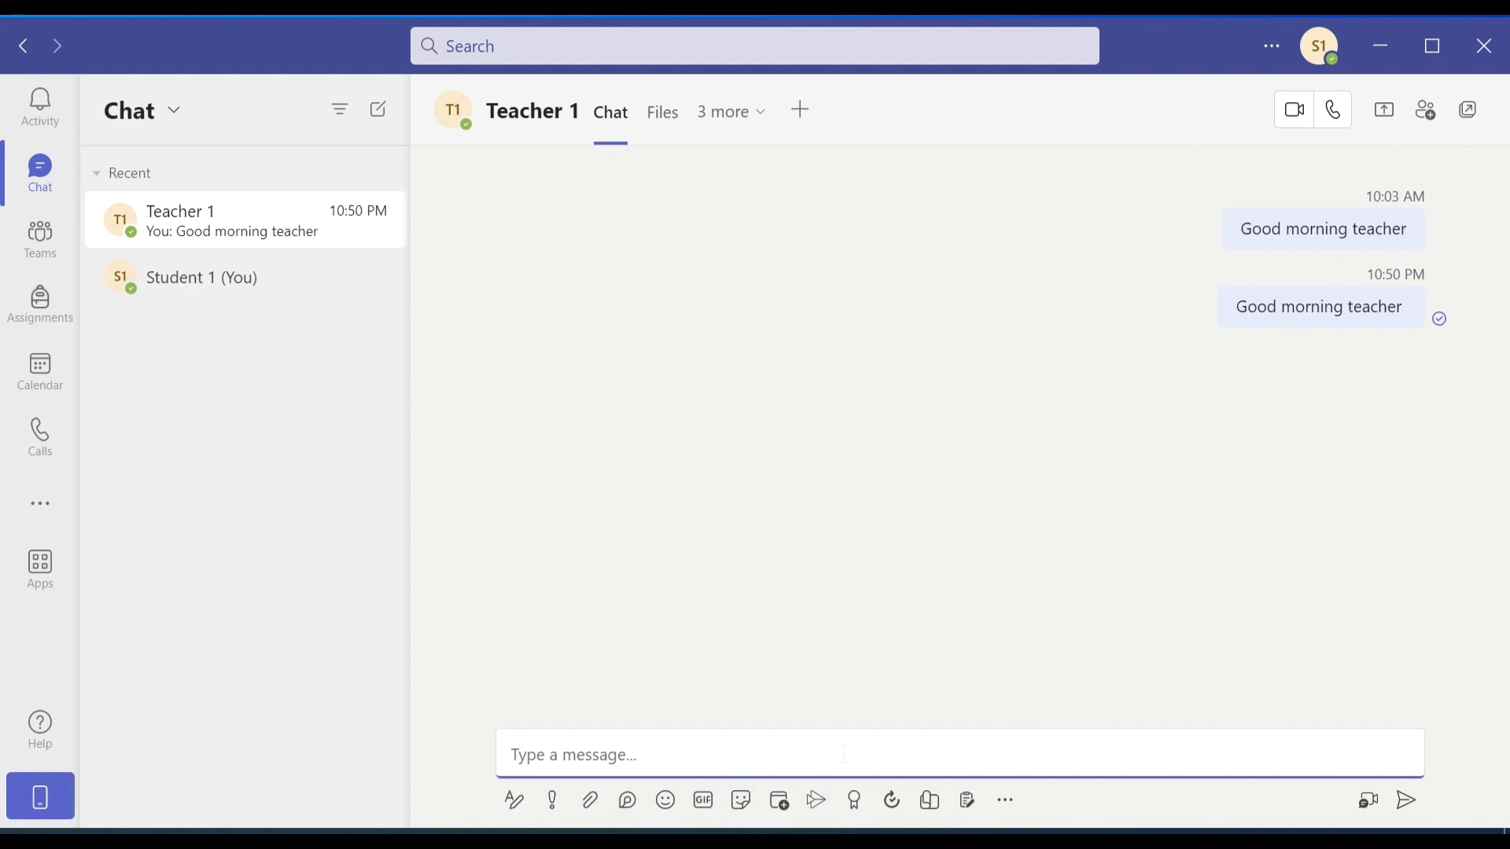
type("Hello M")
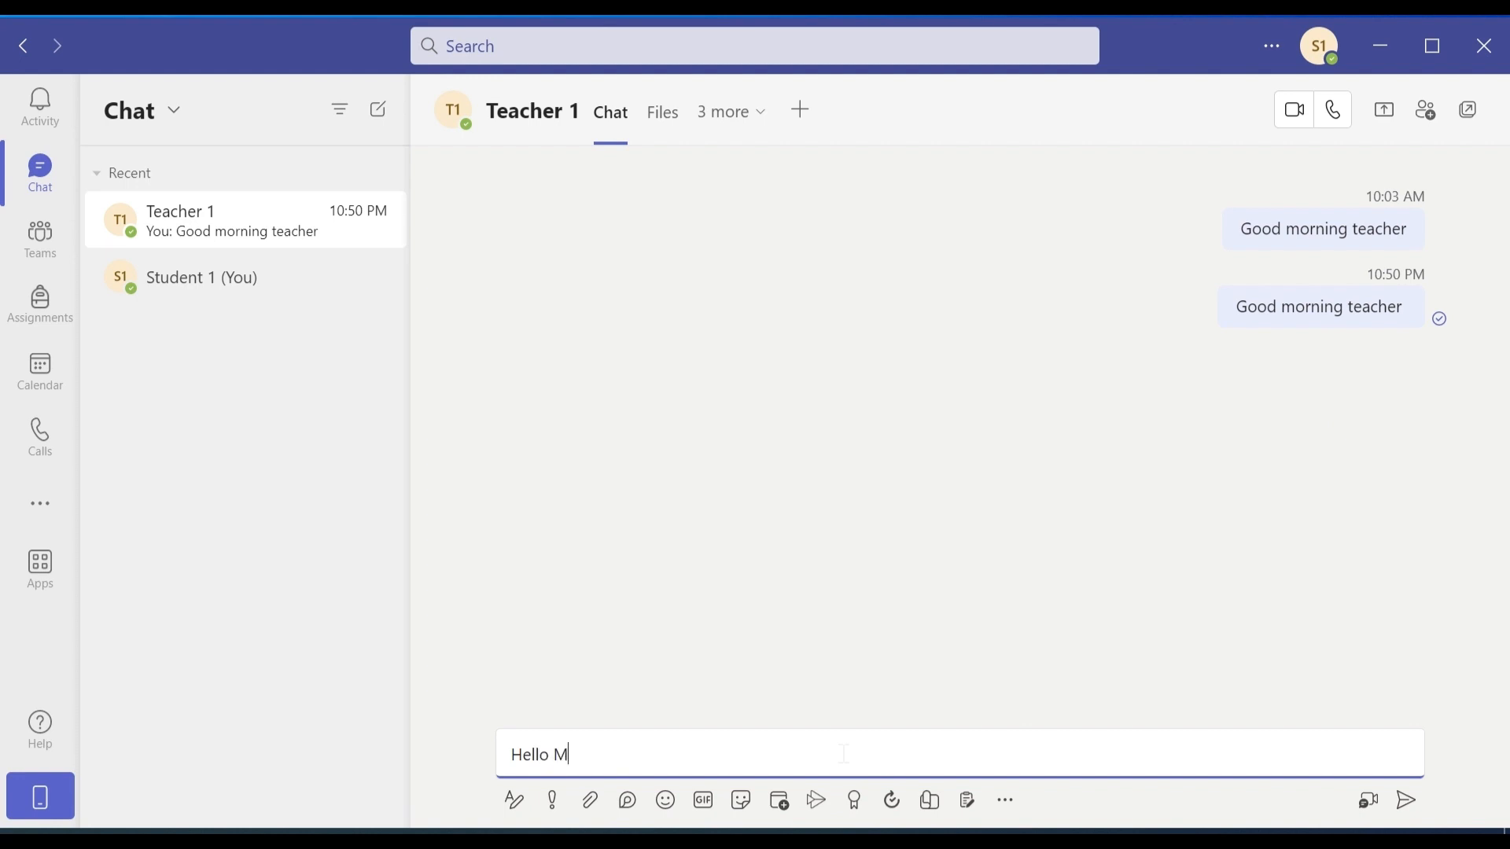
type("iss, I have a question re")
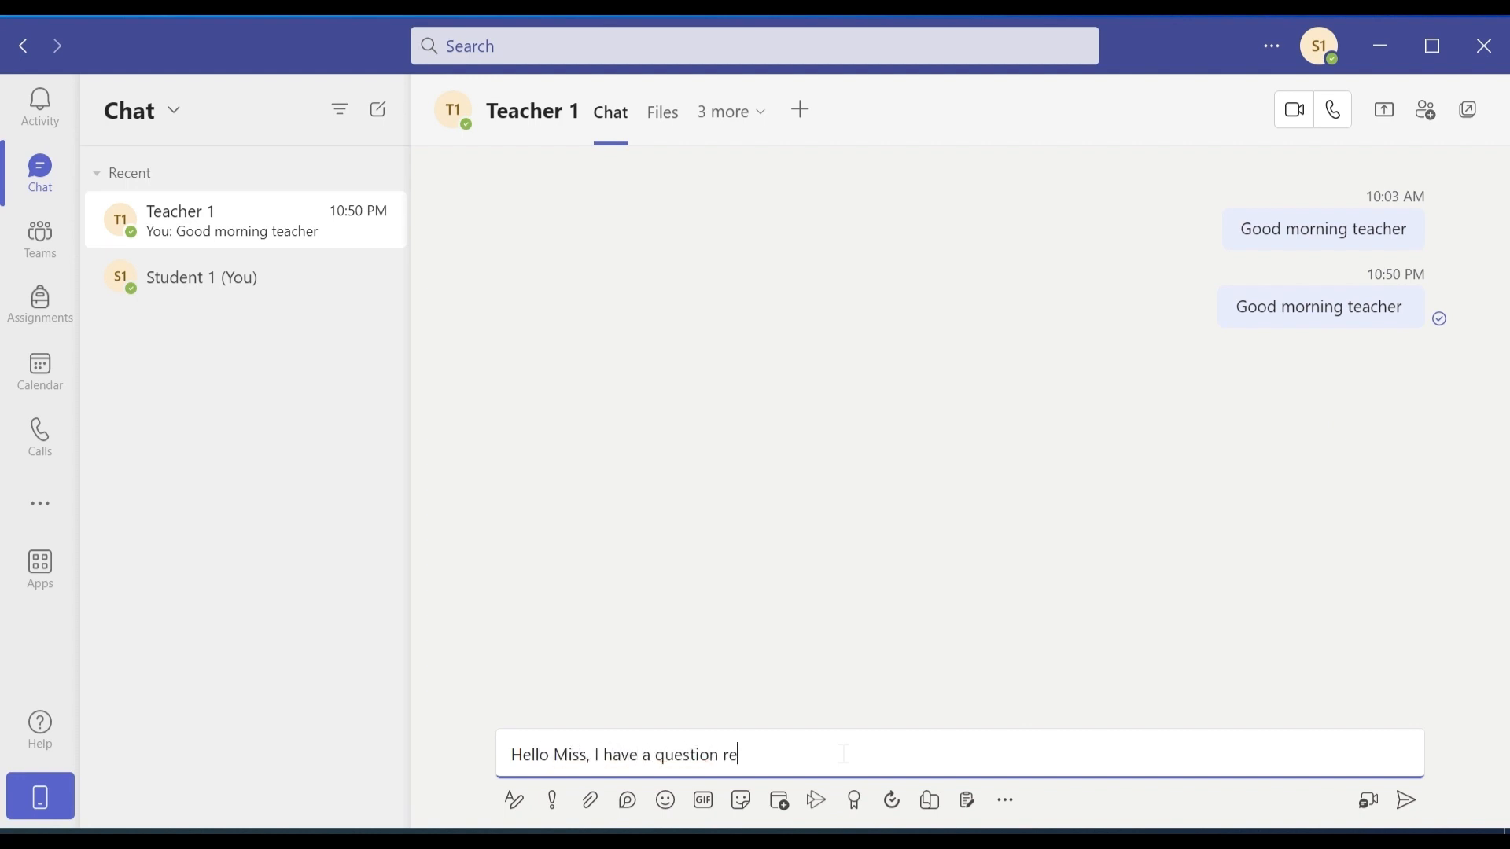
type("garding the english assi")
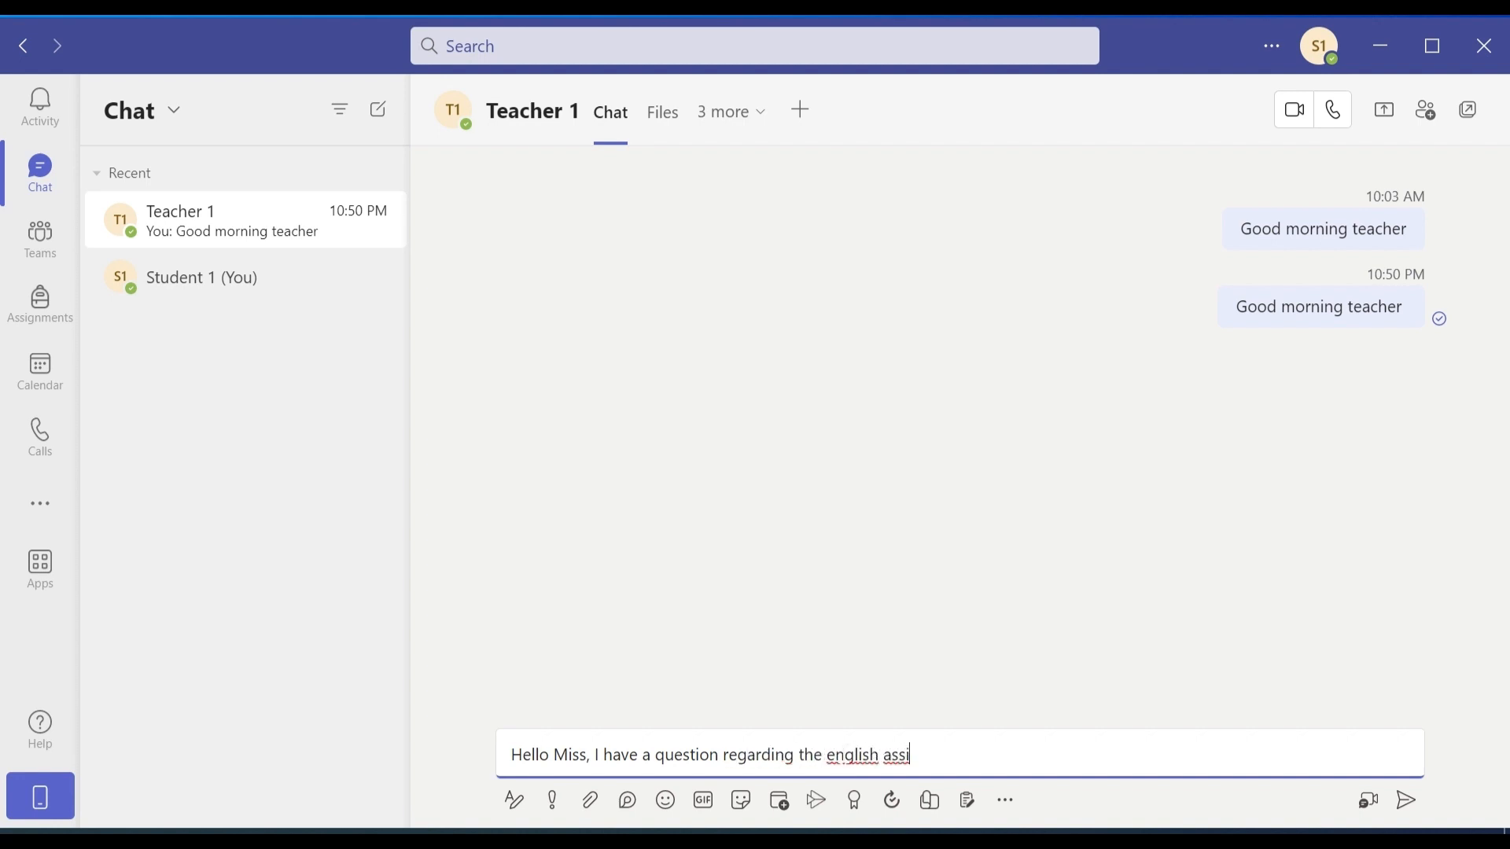
type("gnment")
key("Return")
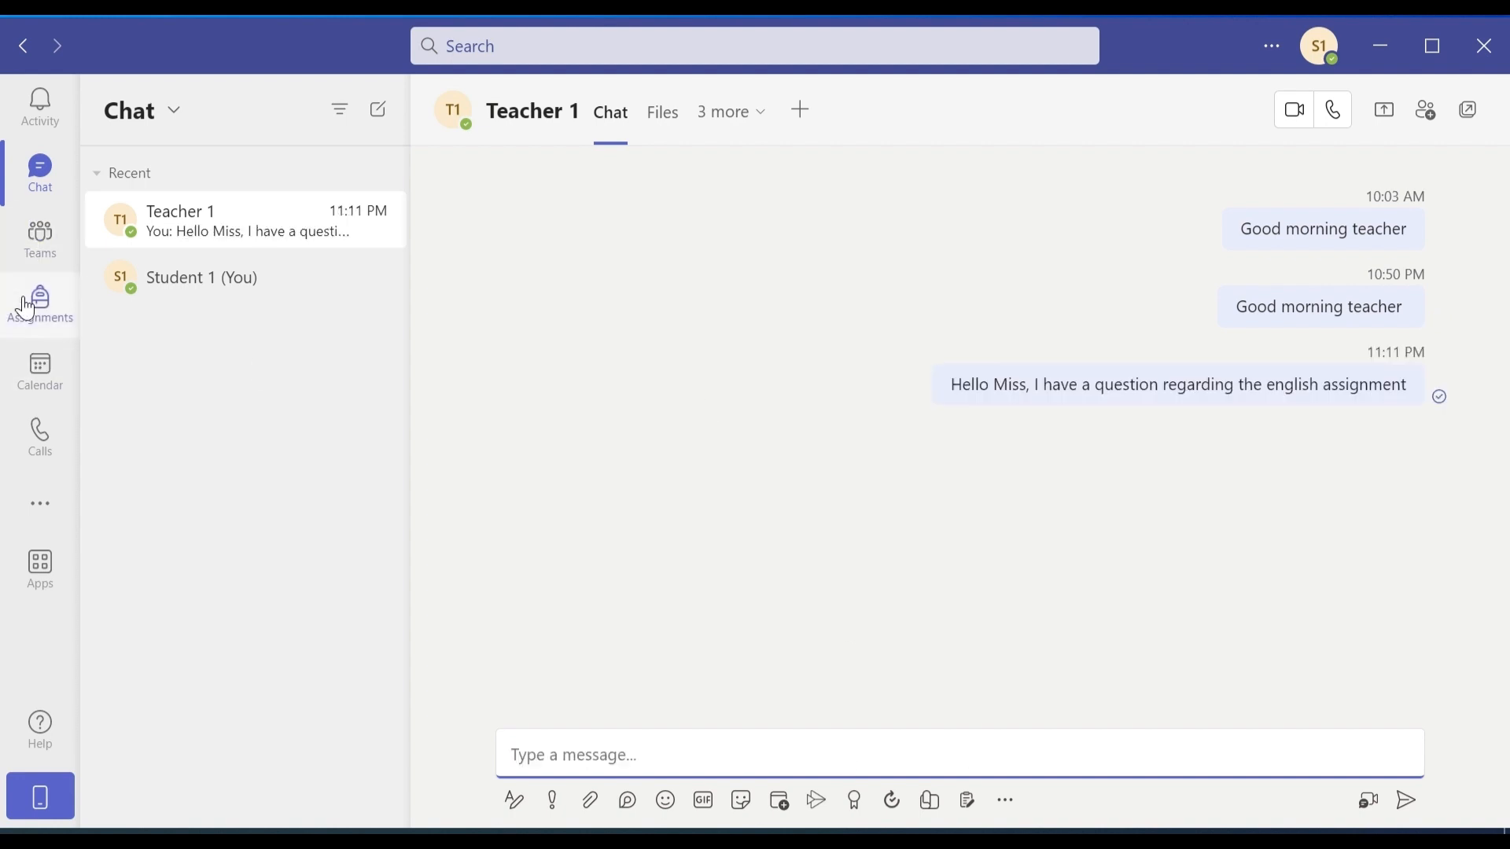
Open the Math 1 - Assignment 1 form from the Grade 1 team's upcoming assignments
left_click(41, 238)
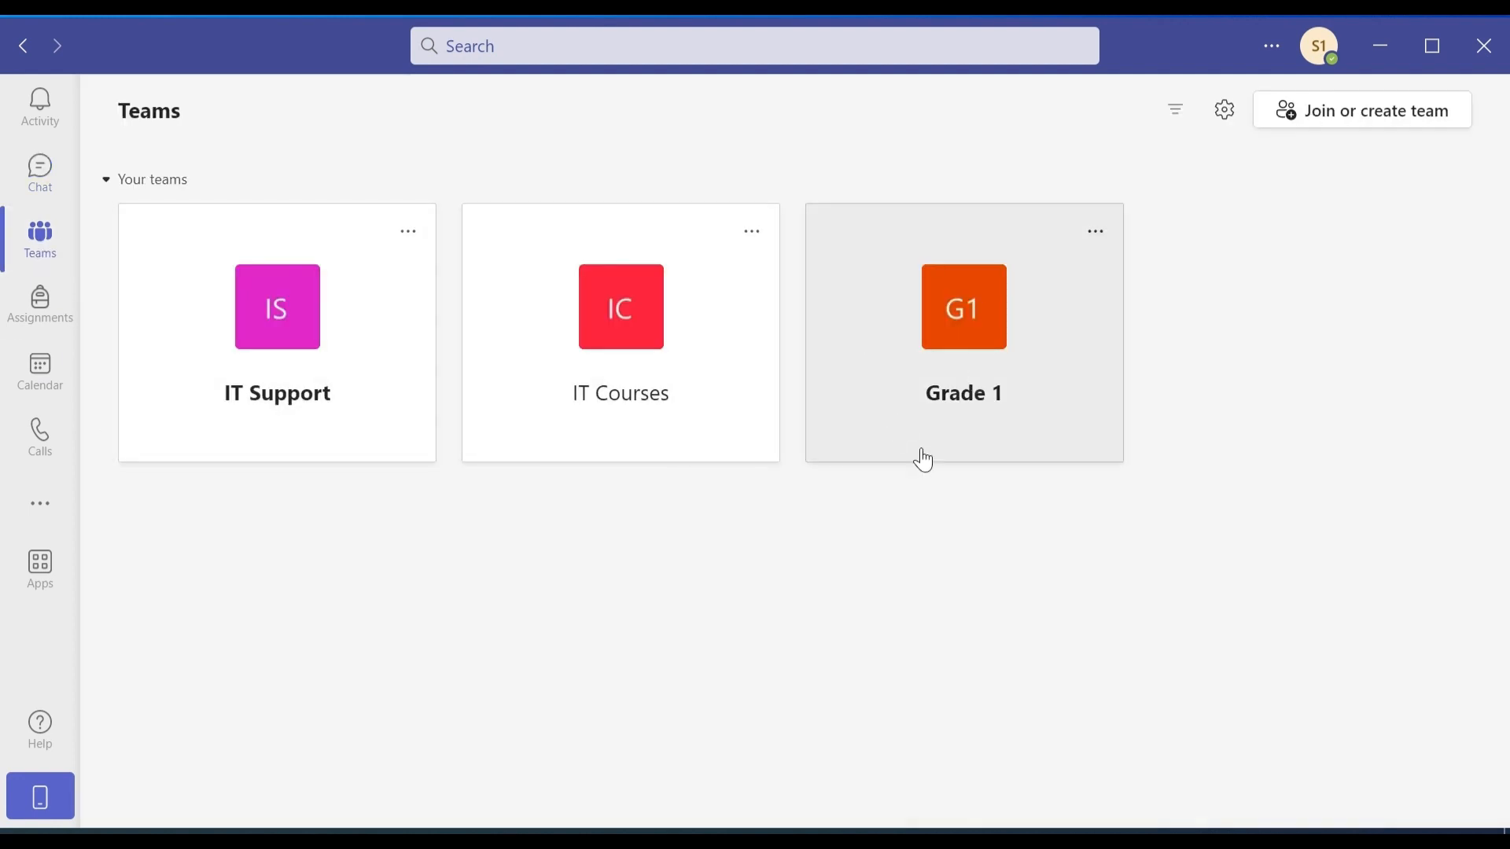
left_click(1051, 288)
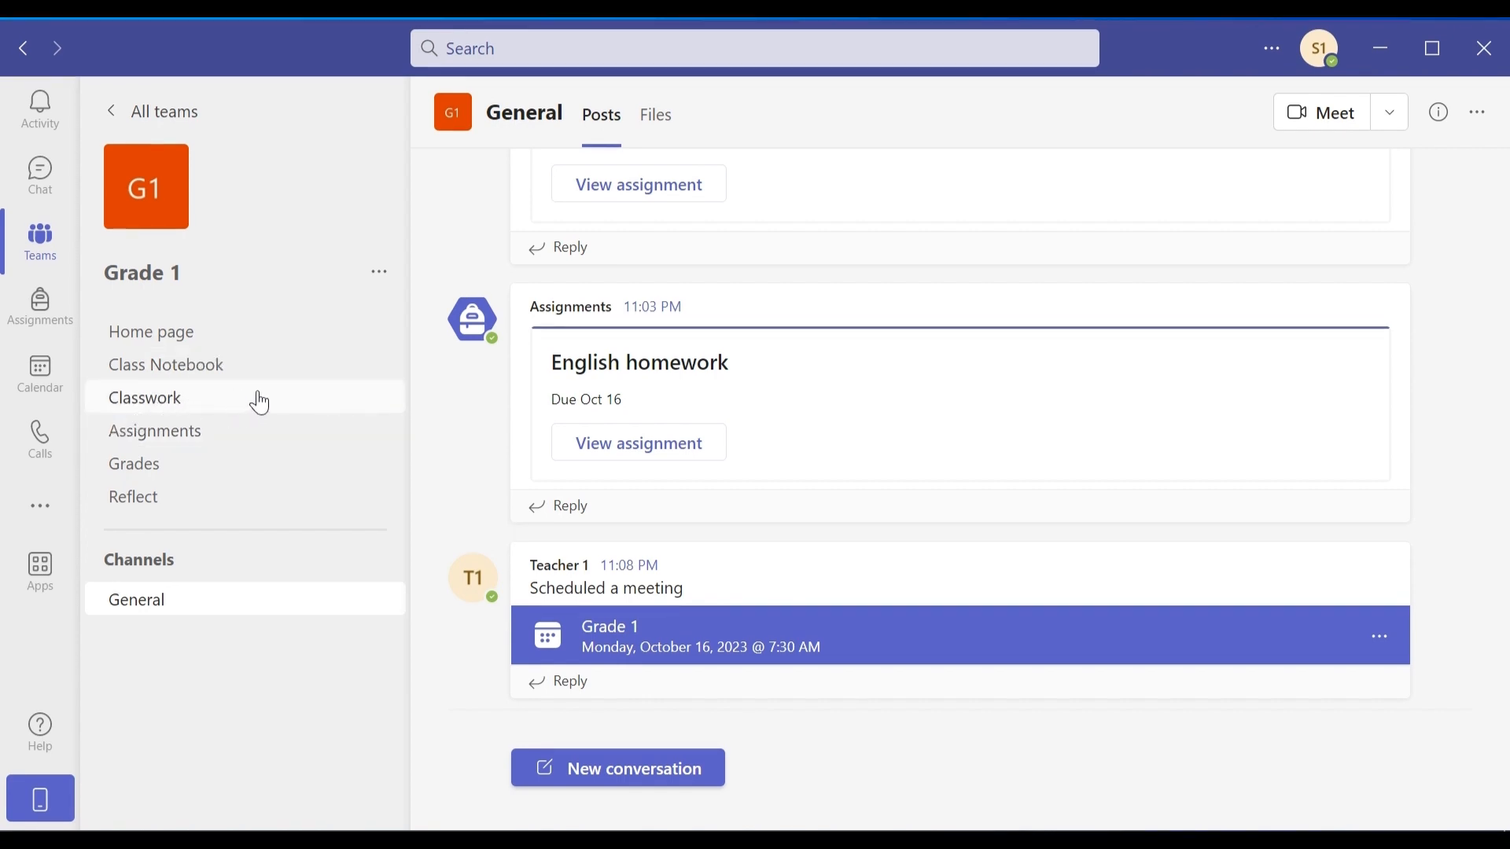
left_click(160, 434)
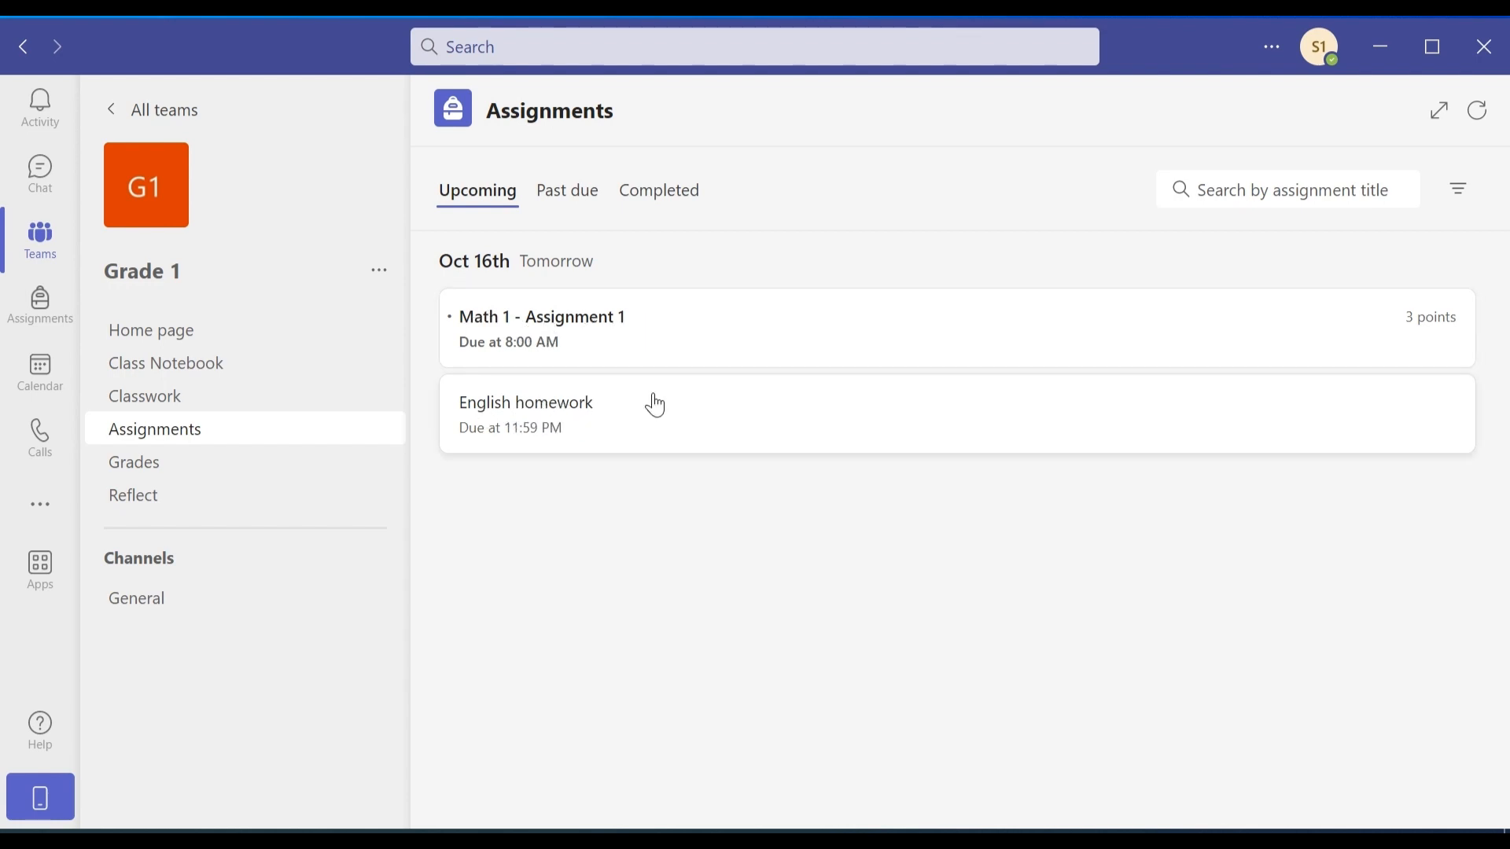
left_click(565, 323)
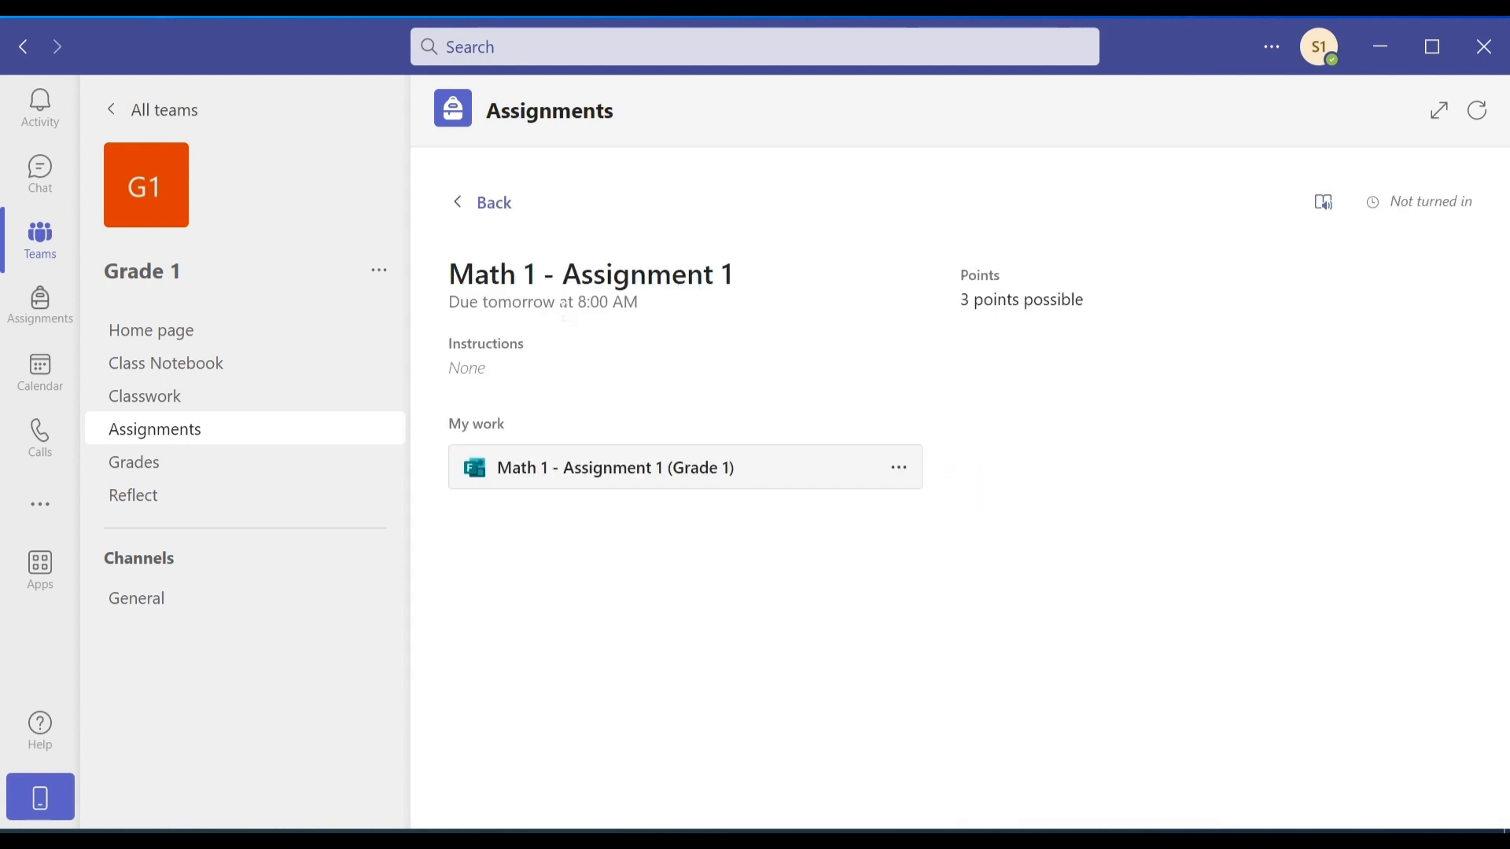
left_click(710, 484)
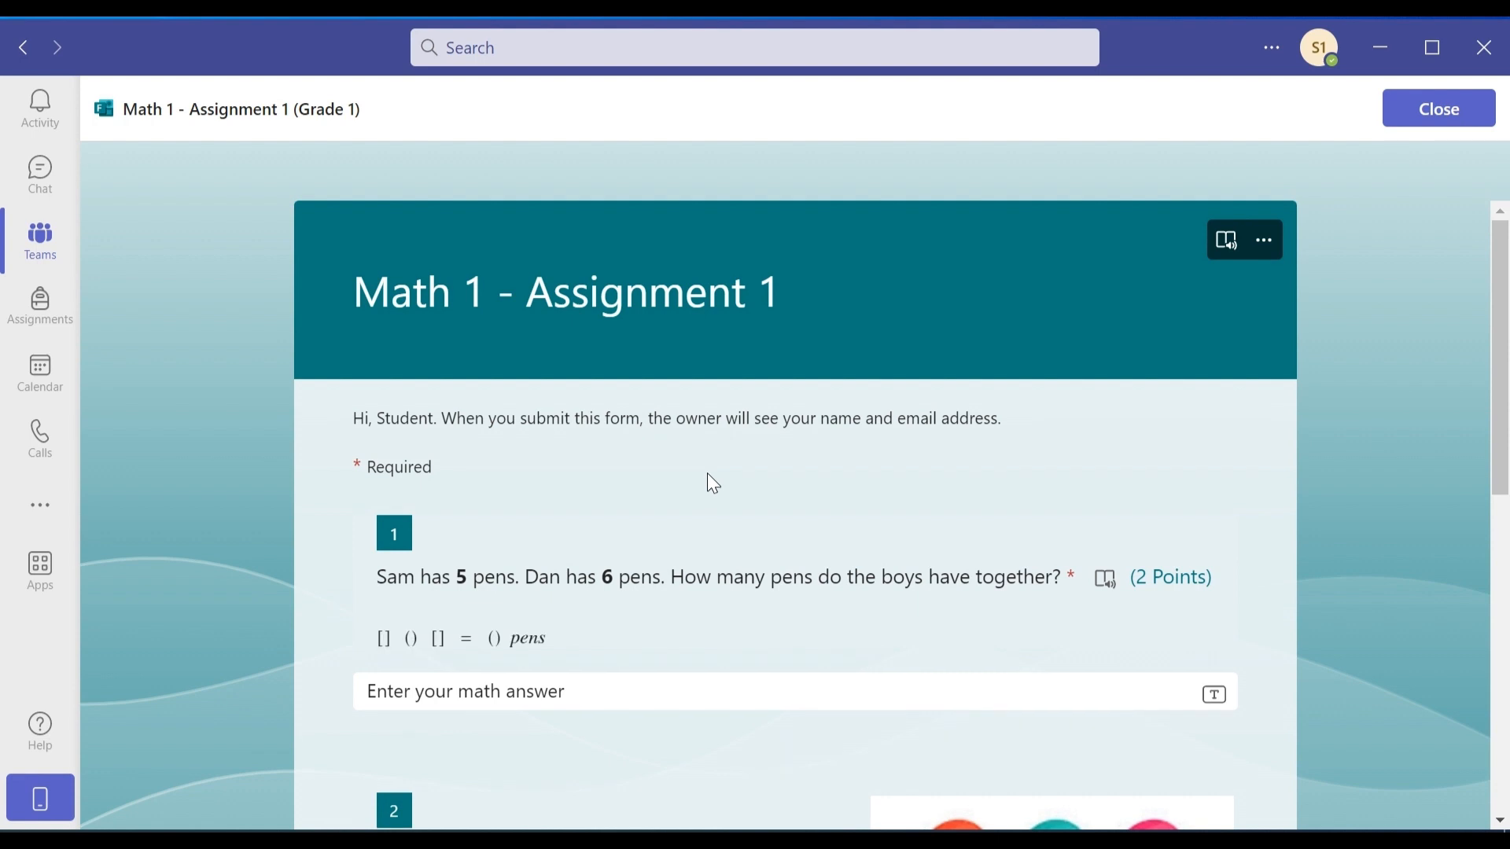
Answer question 1 about the boys' pens with the equation 5 + 6 = 11
scroll(1003, 409, "down", 3)
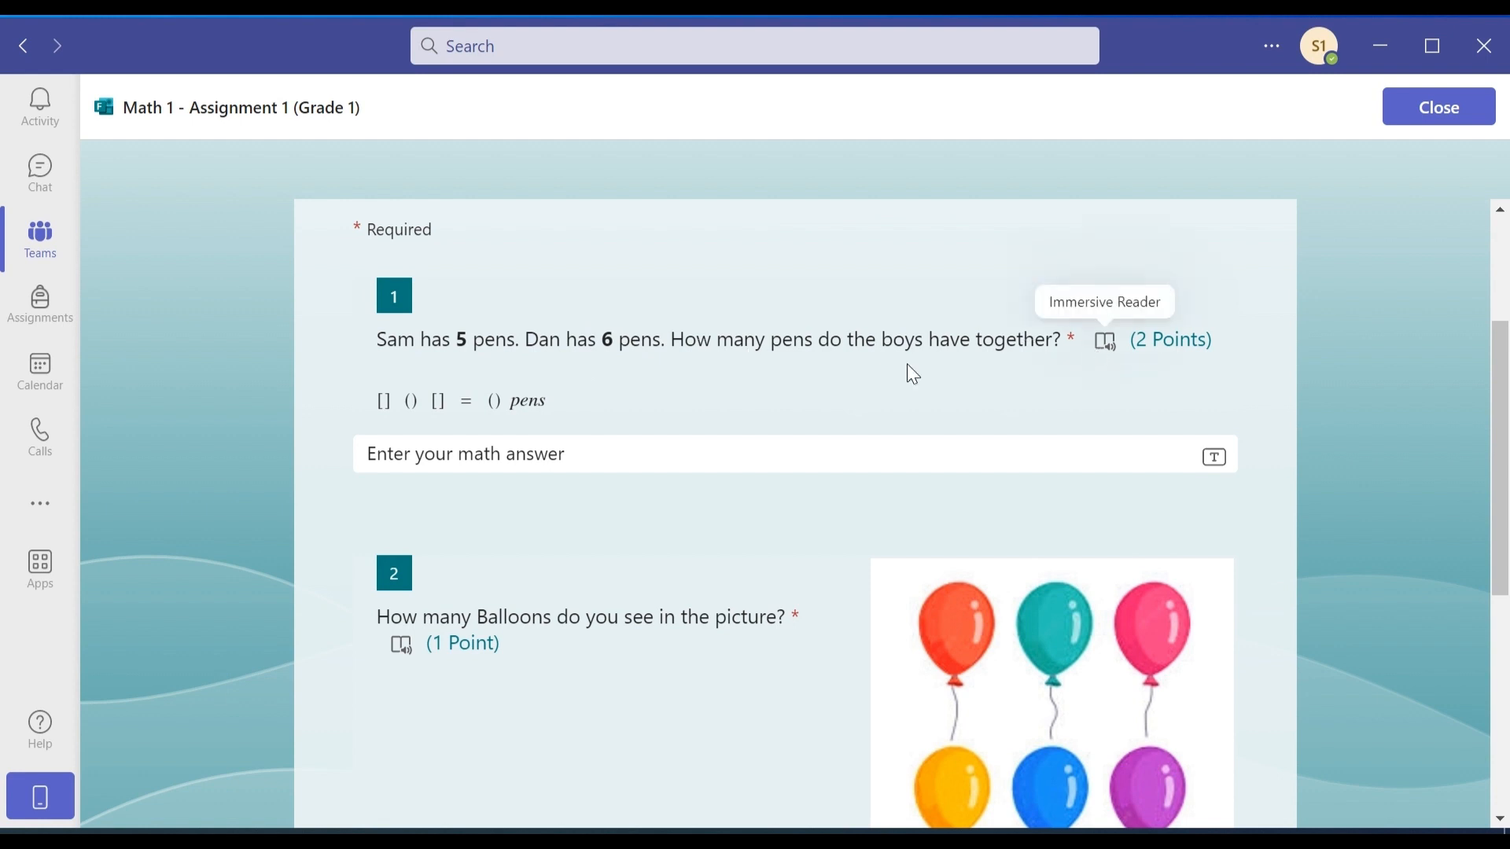
left_click(562, 455)
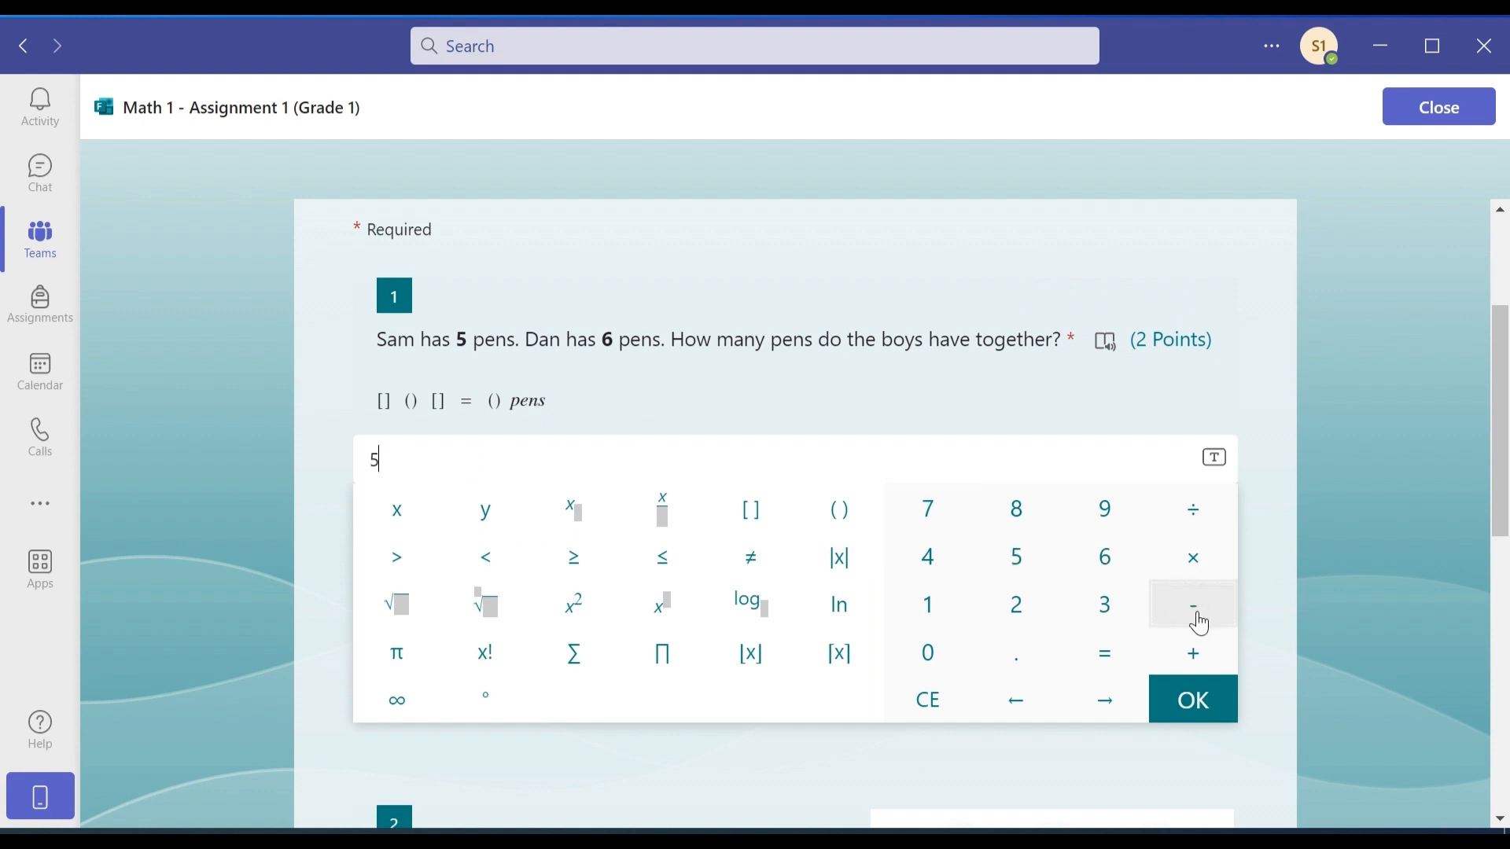
left_click(1193, 653)
left_click(1126, 568)
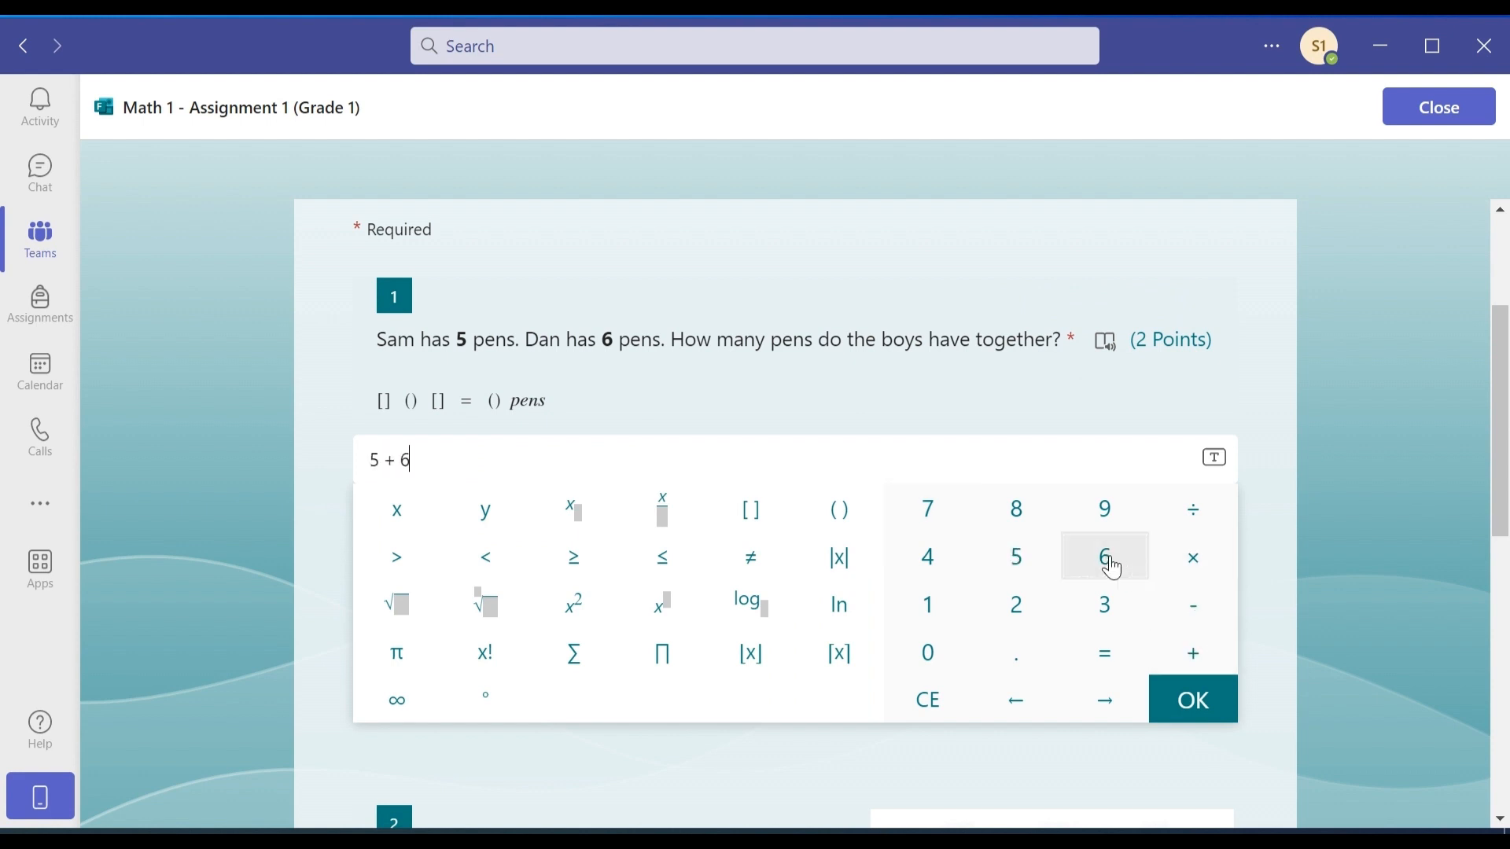
left_click(1104, 653)
left_click(935, 606)
left_click(934, 605)
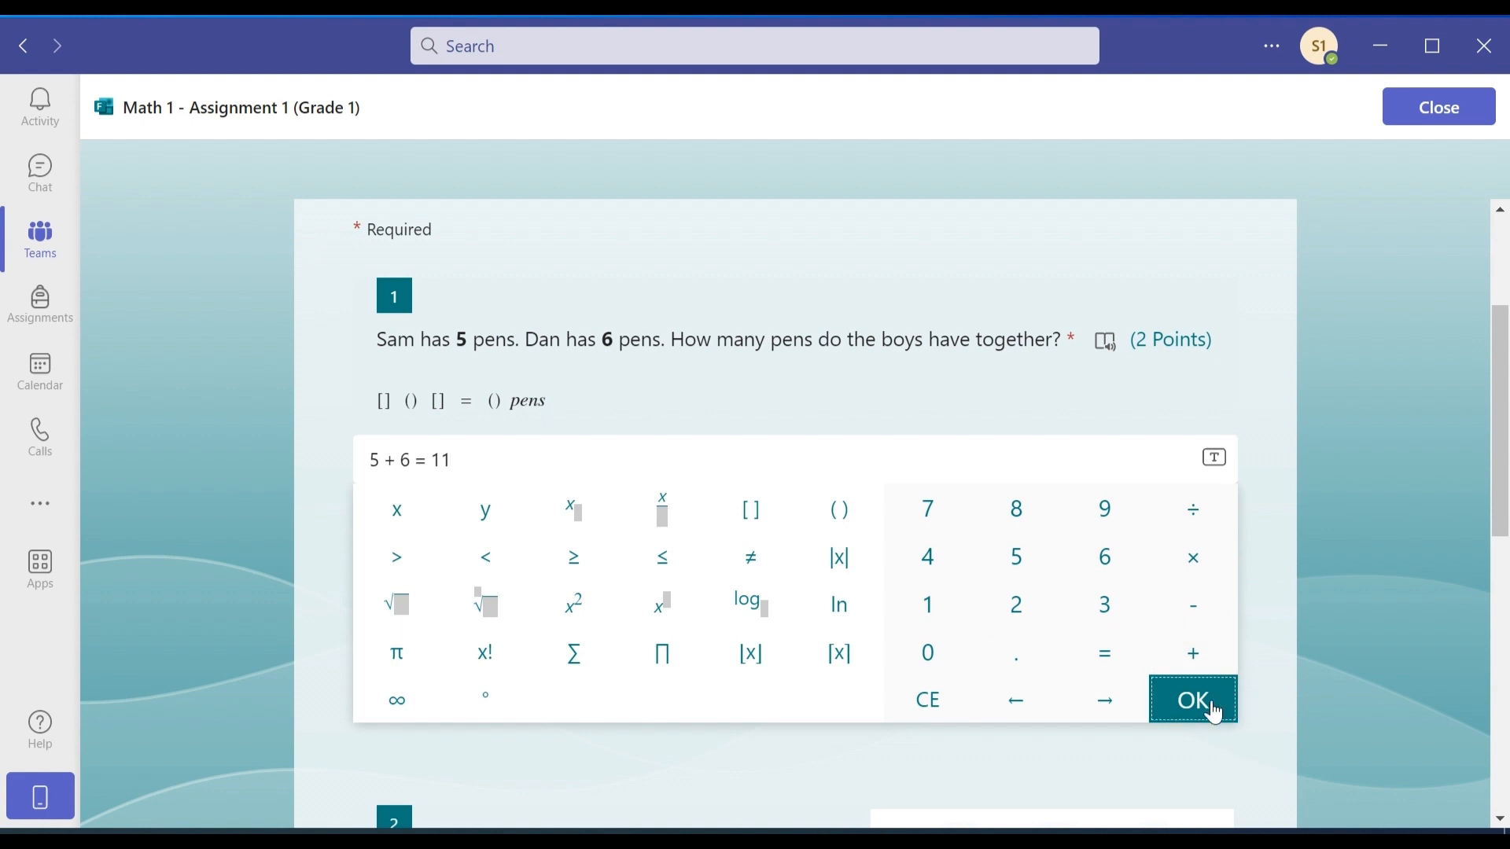
left_click(1211, 704)
Answer question 2 about the balloon picture with "6 Balloons" and submit the math form
scroll(830, 489, "down", 3)
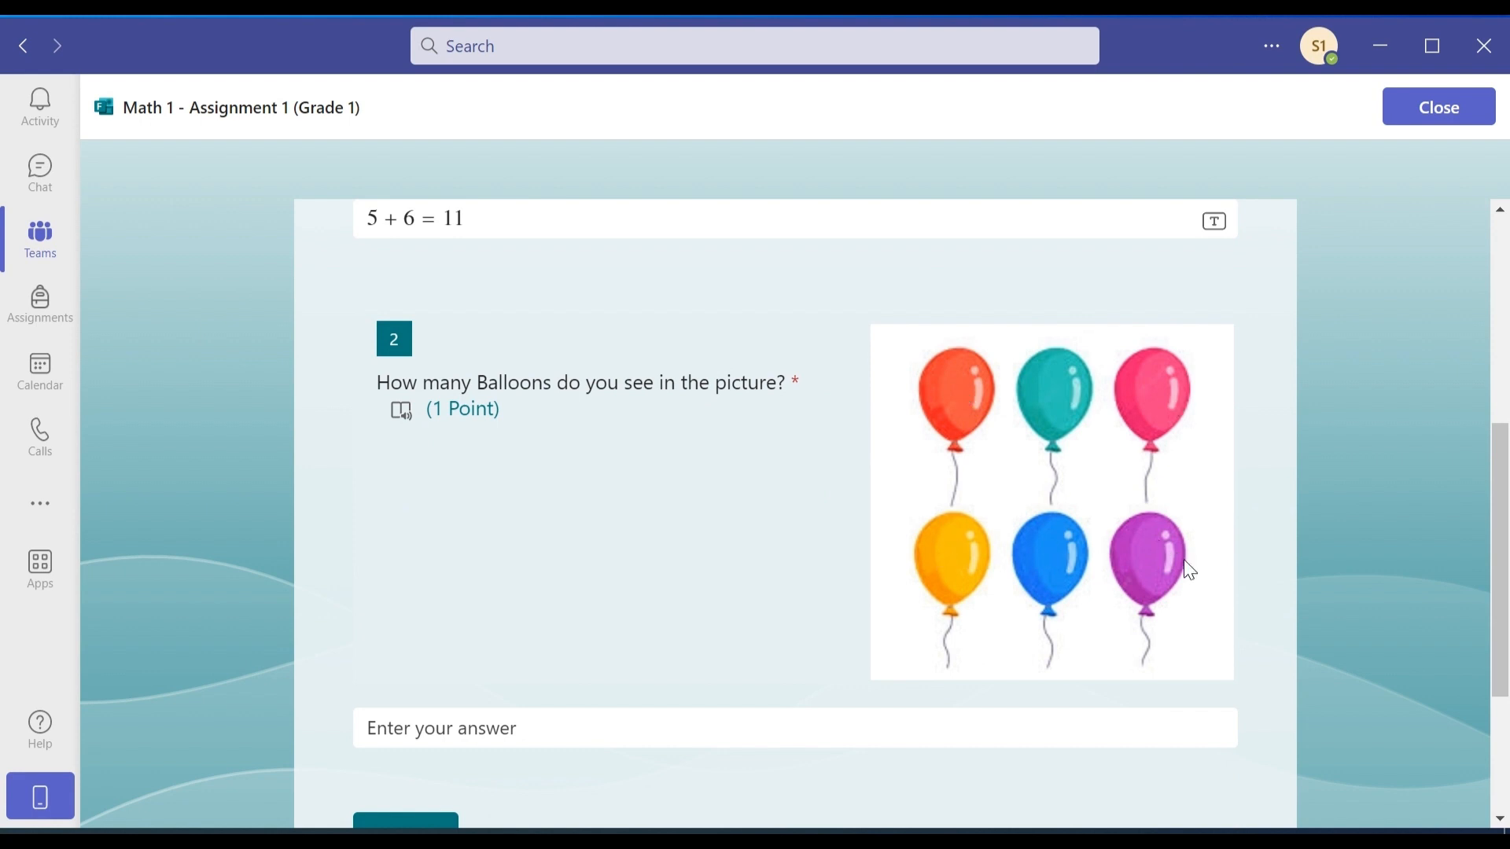
left_click(584, 720)
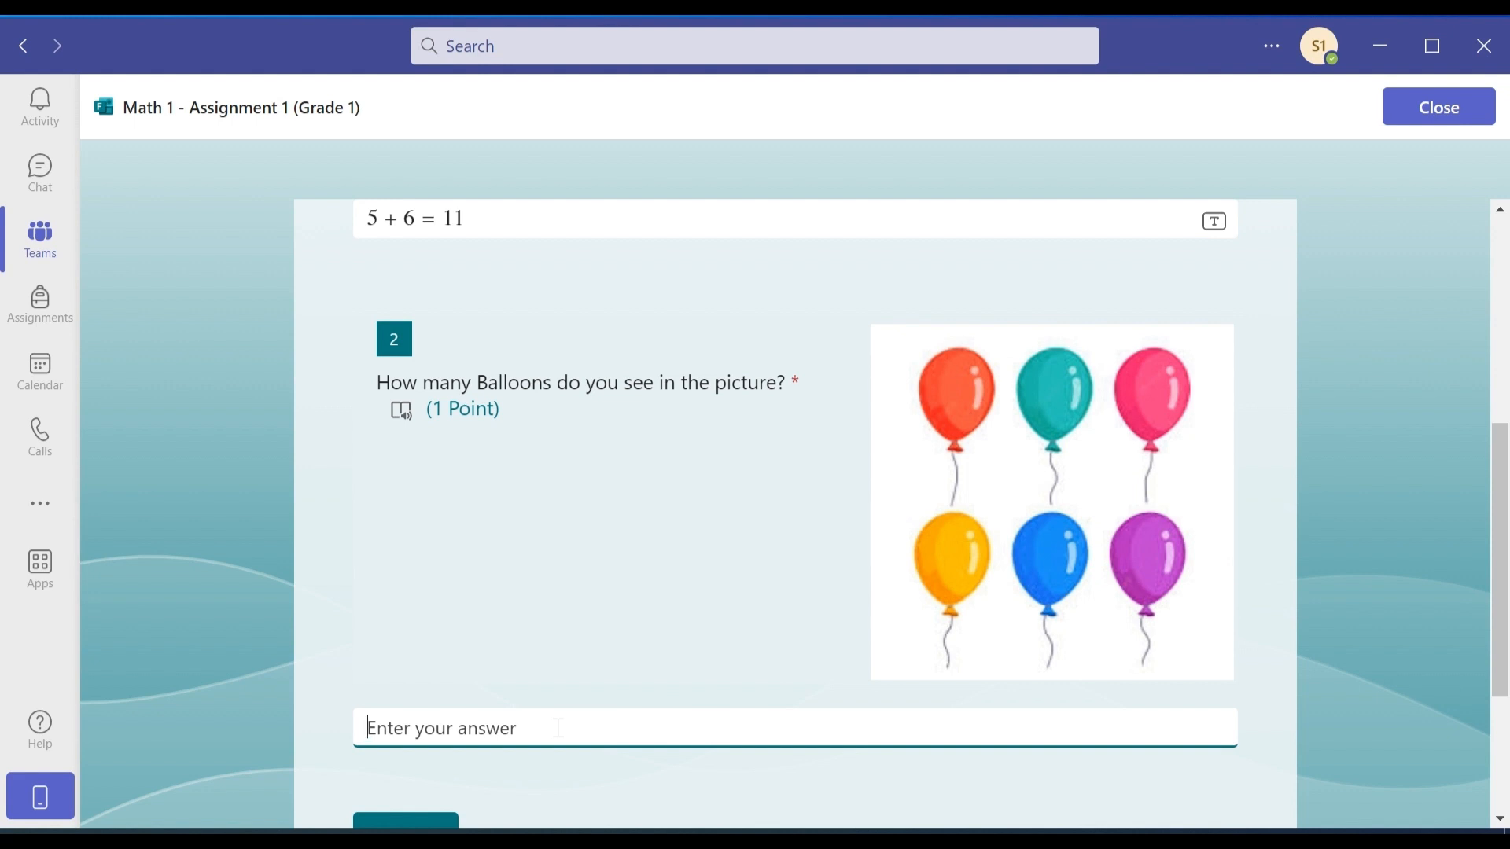
type("6")
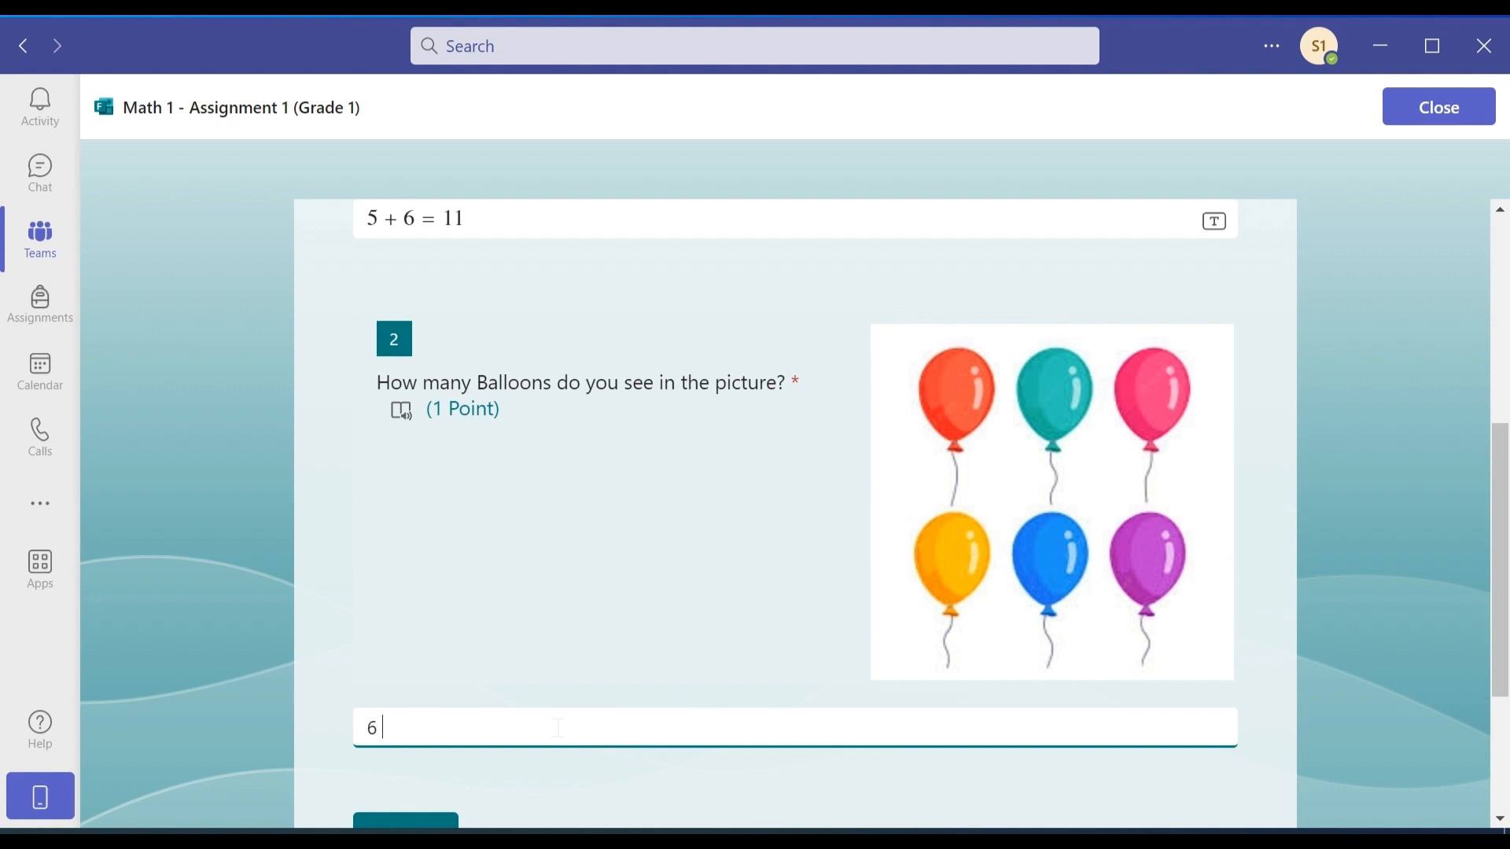
type("6Balloons")
scroll(501, 579, "down", 3)
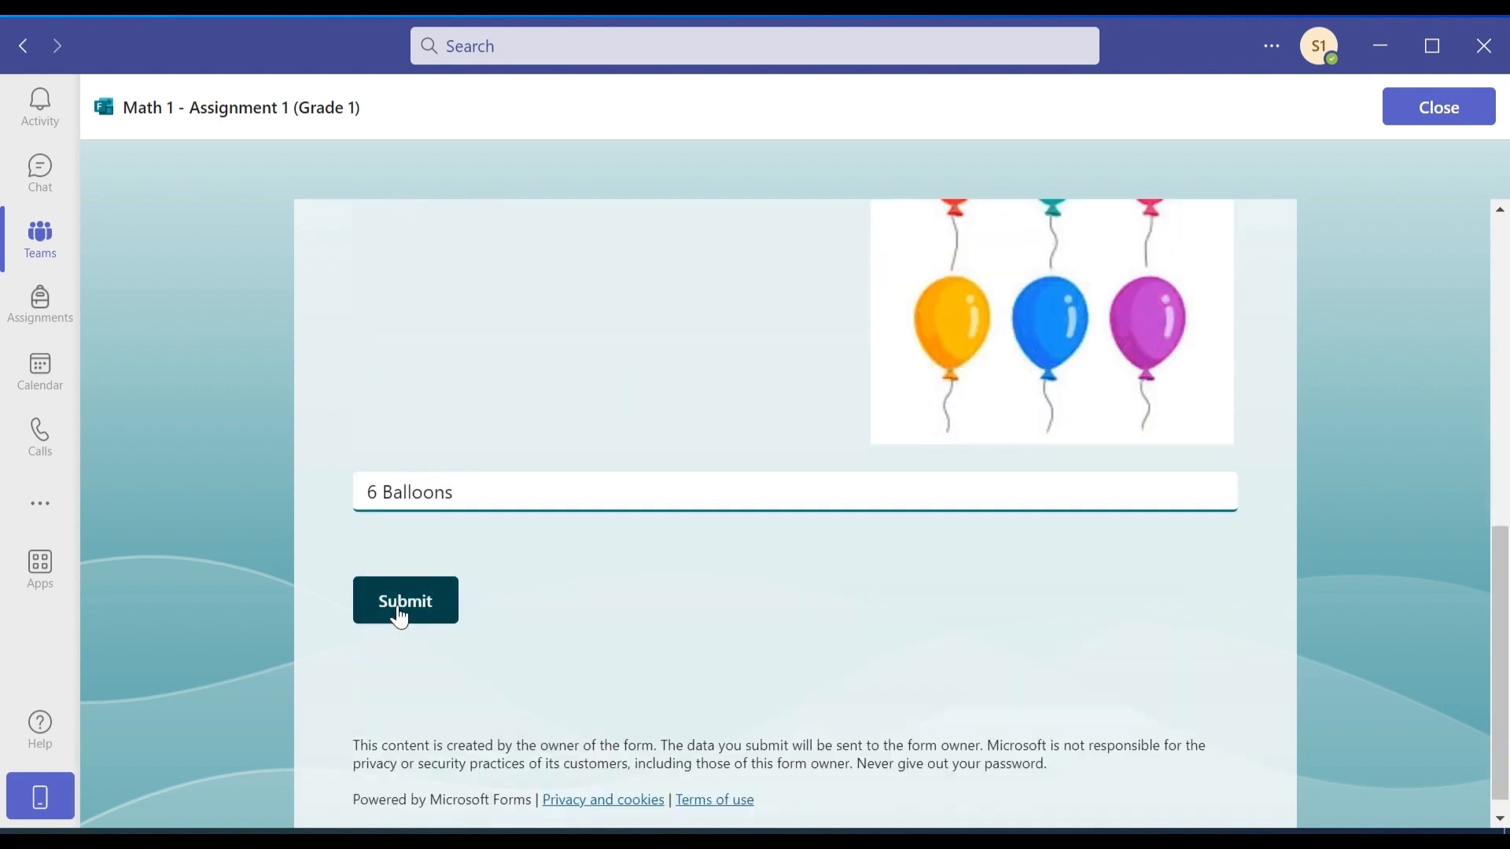
left_click(397, 614)
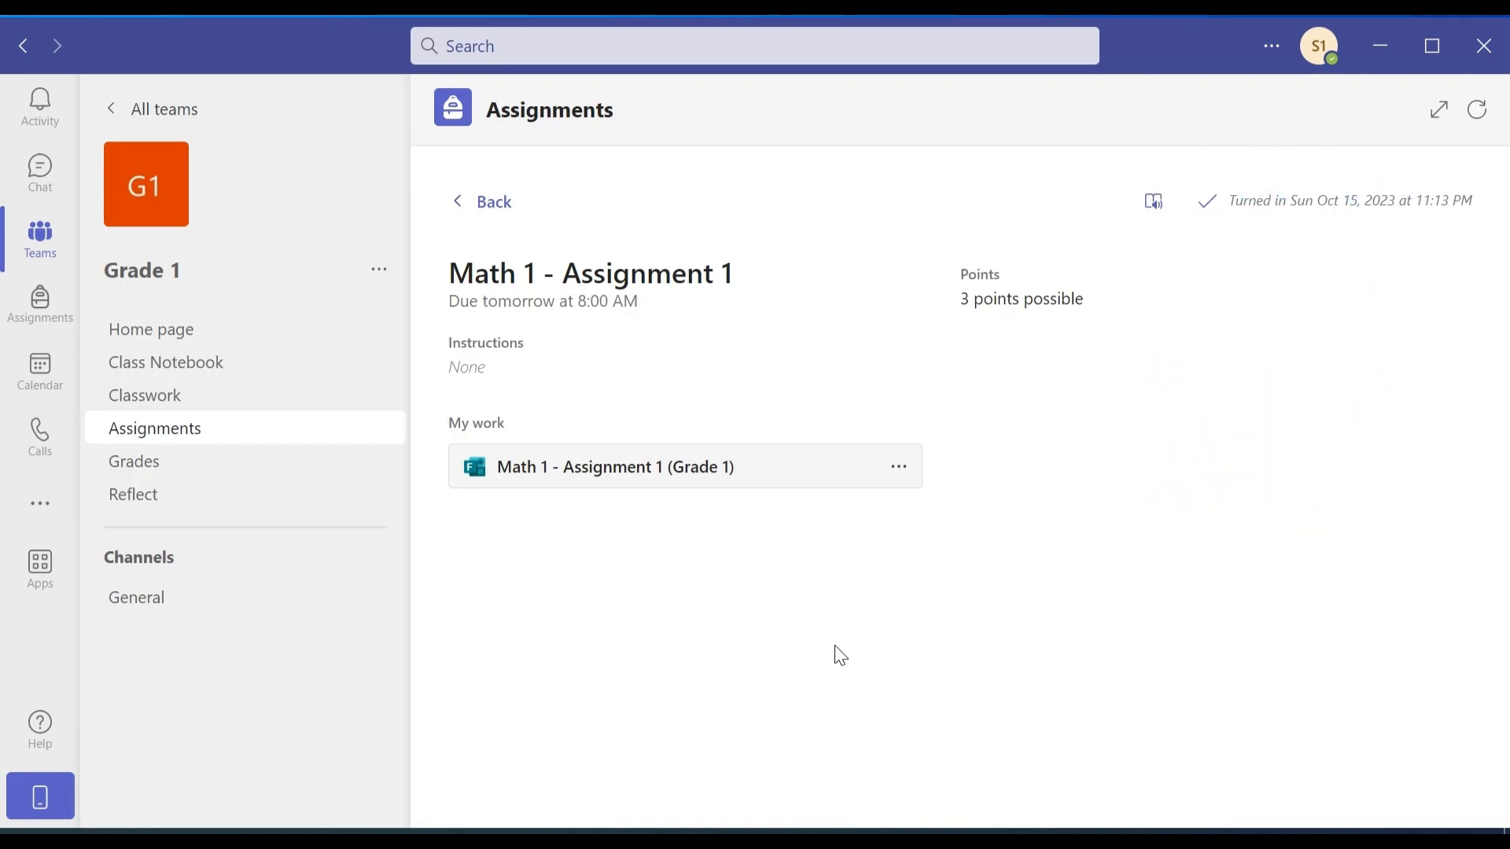
Upload the file Homework 1 Student 1 from the Desktop to the English homework assignment and turn it in
left_click(481, 196)
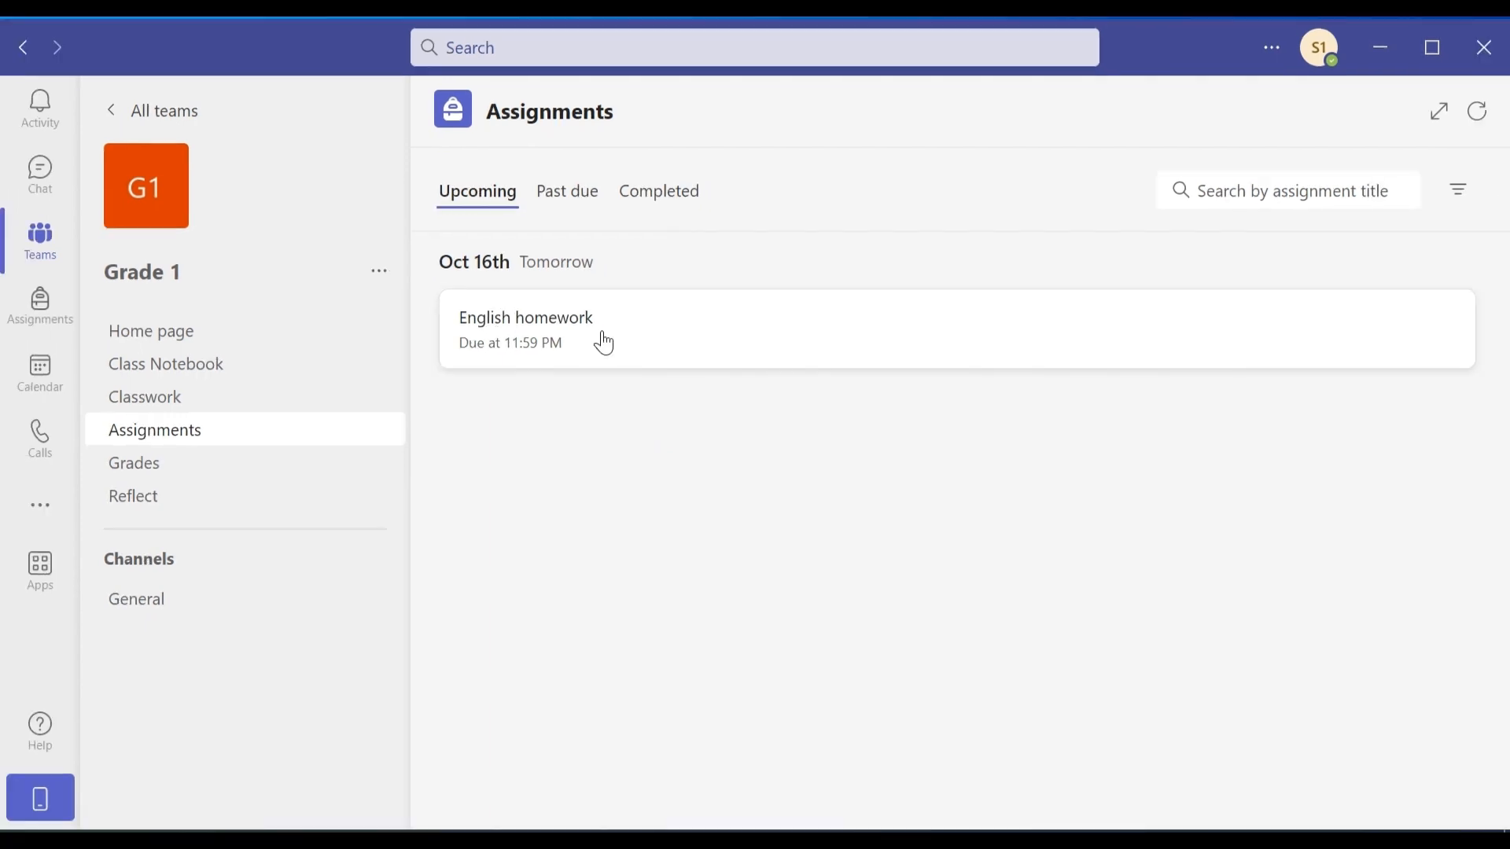
left_click(604, 343)
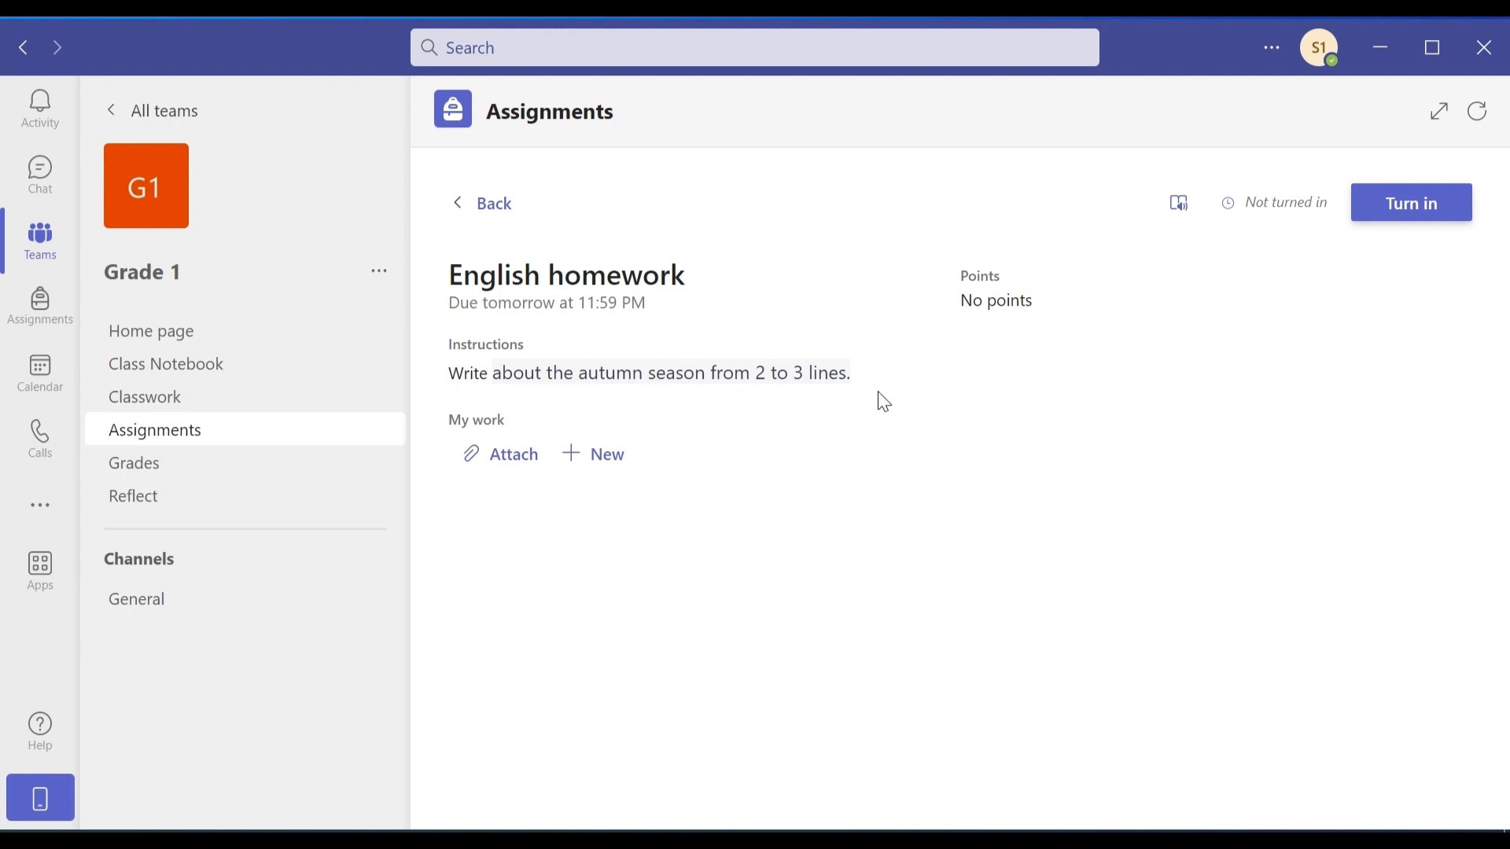
left_click(488, 464)
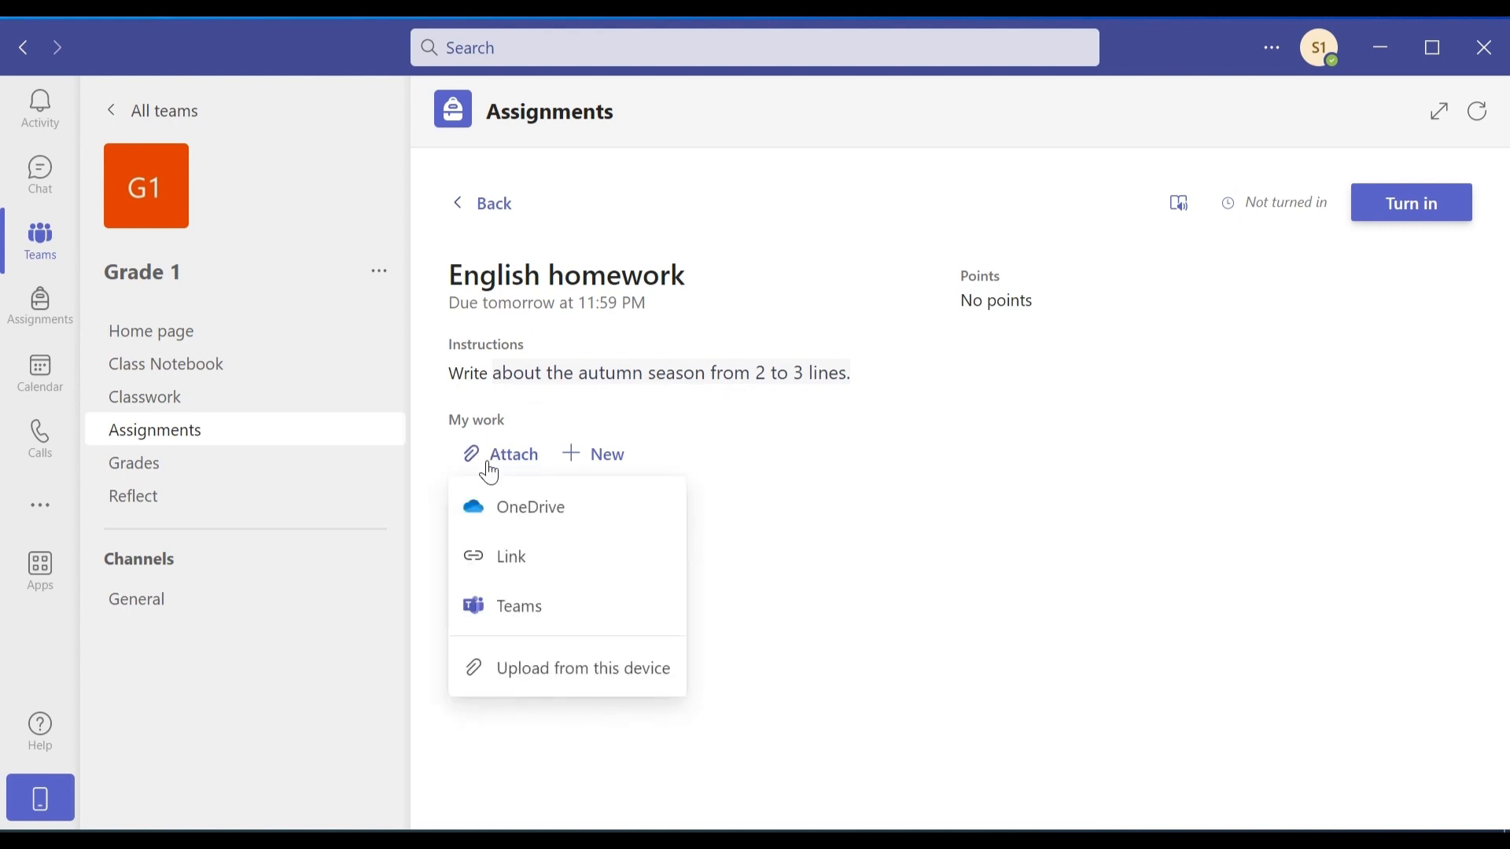
left_click(538, 671)
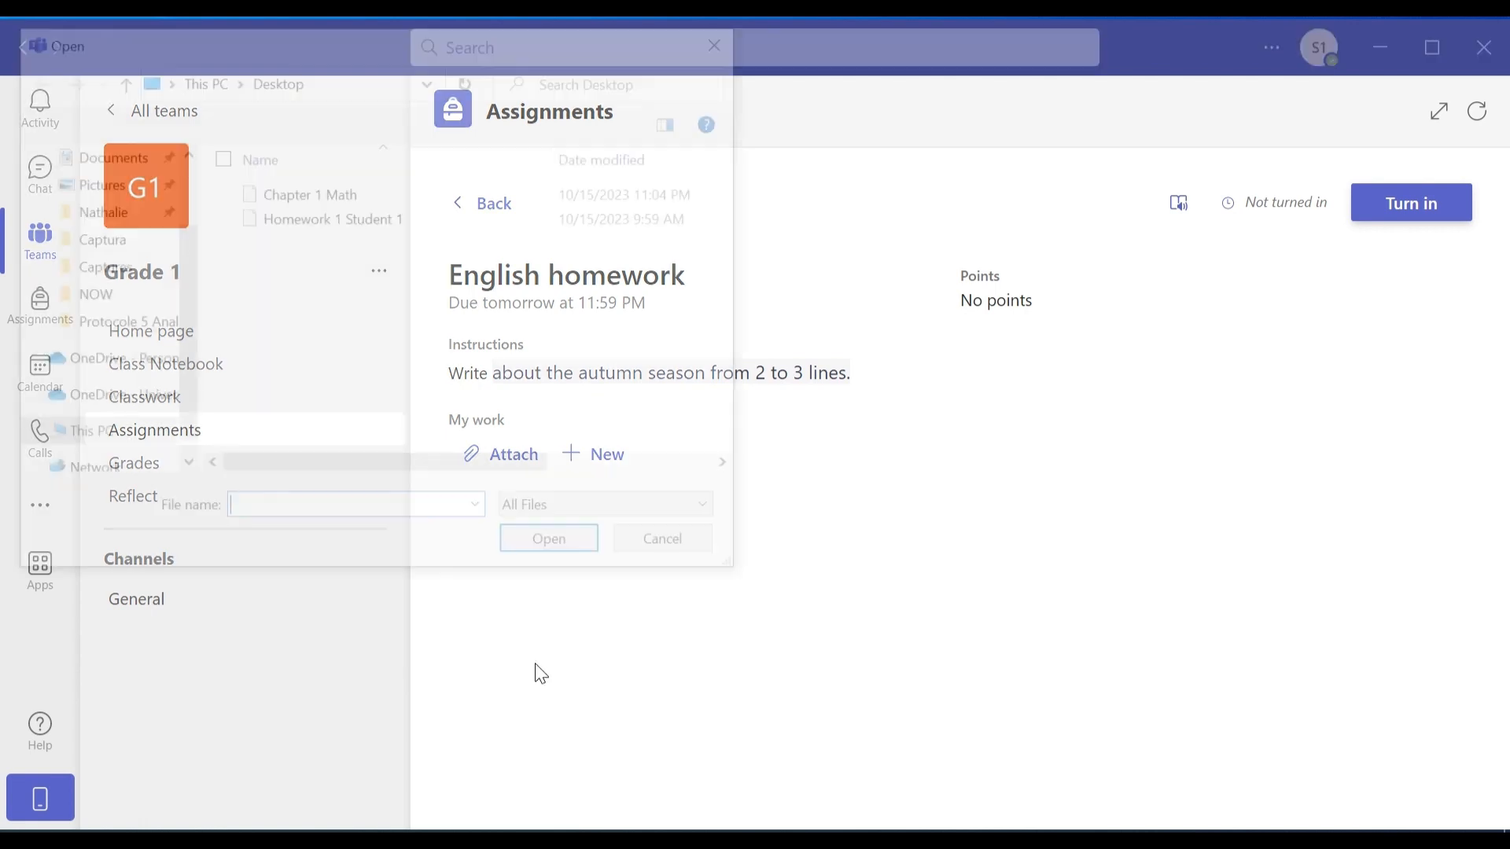
left_click(360, 225)
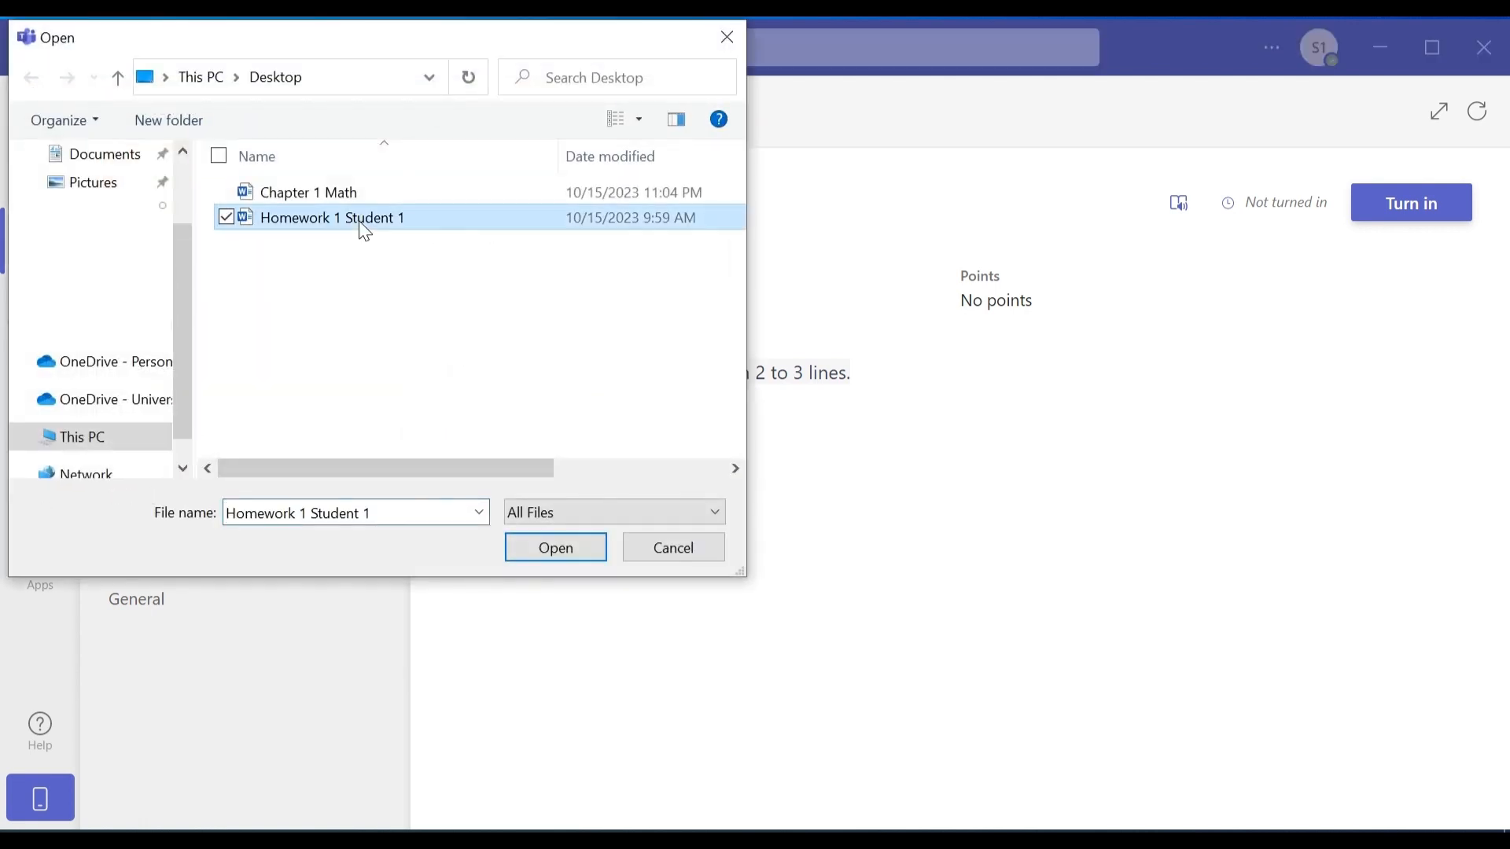
left_click(541, 547)
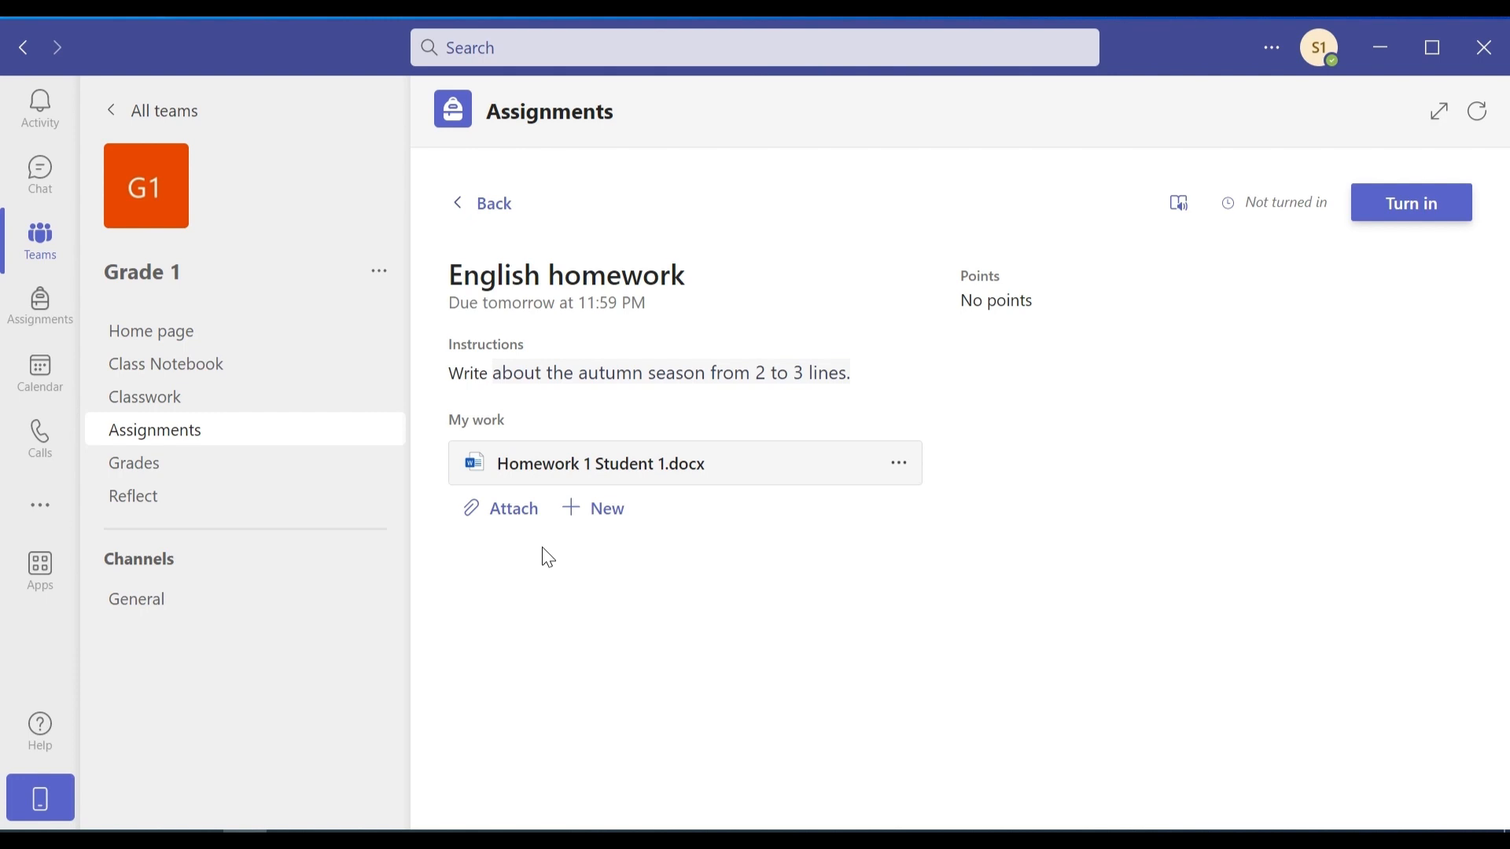
left_click(1384, 218)
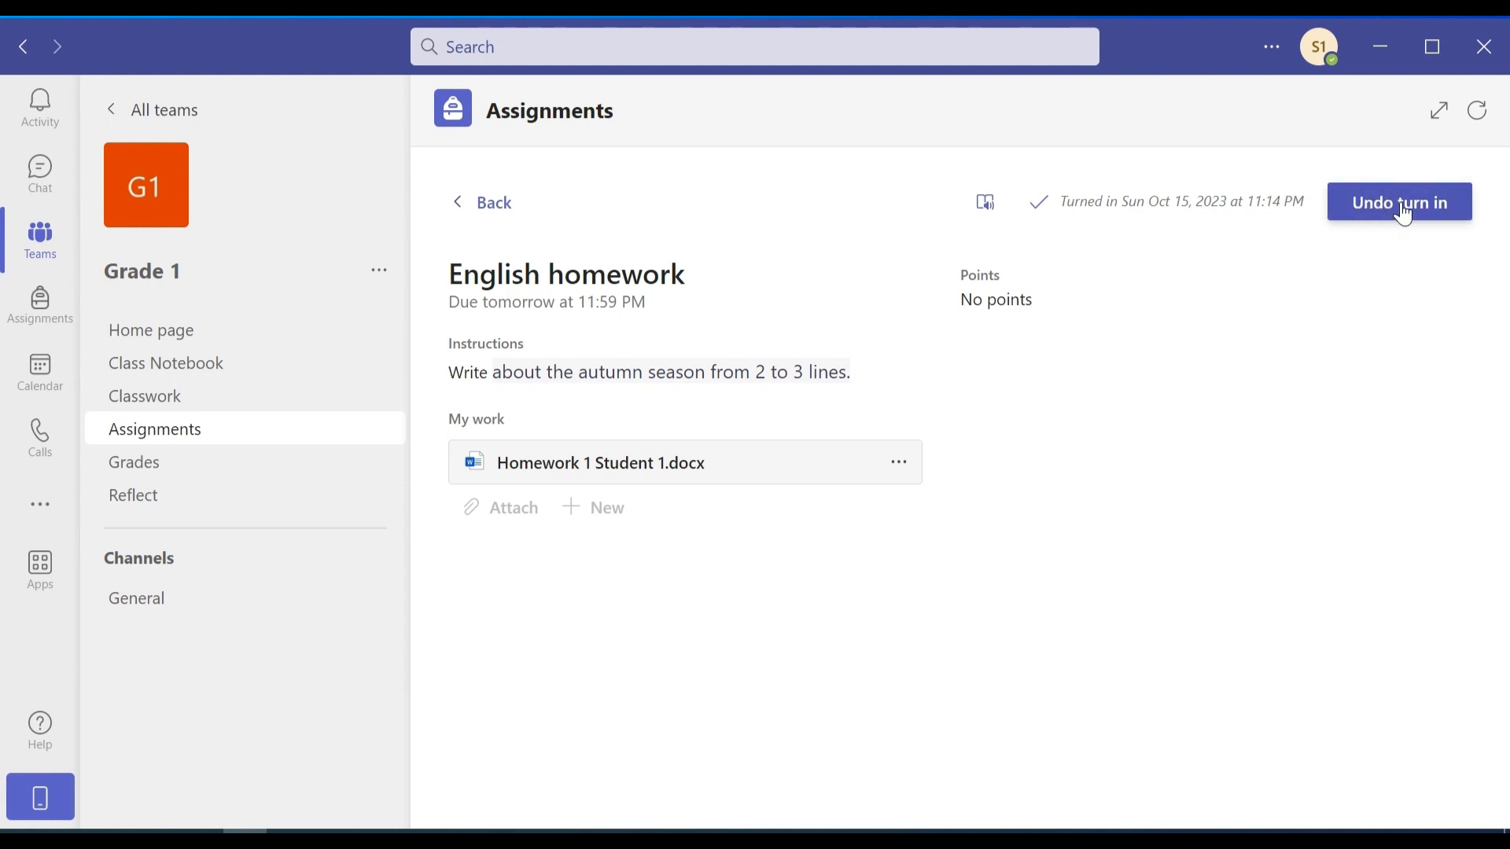
Undo the turn-in of the English homework and turn it in again with the same attached file
left_click(1404, 211)
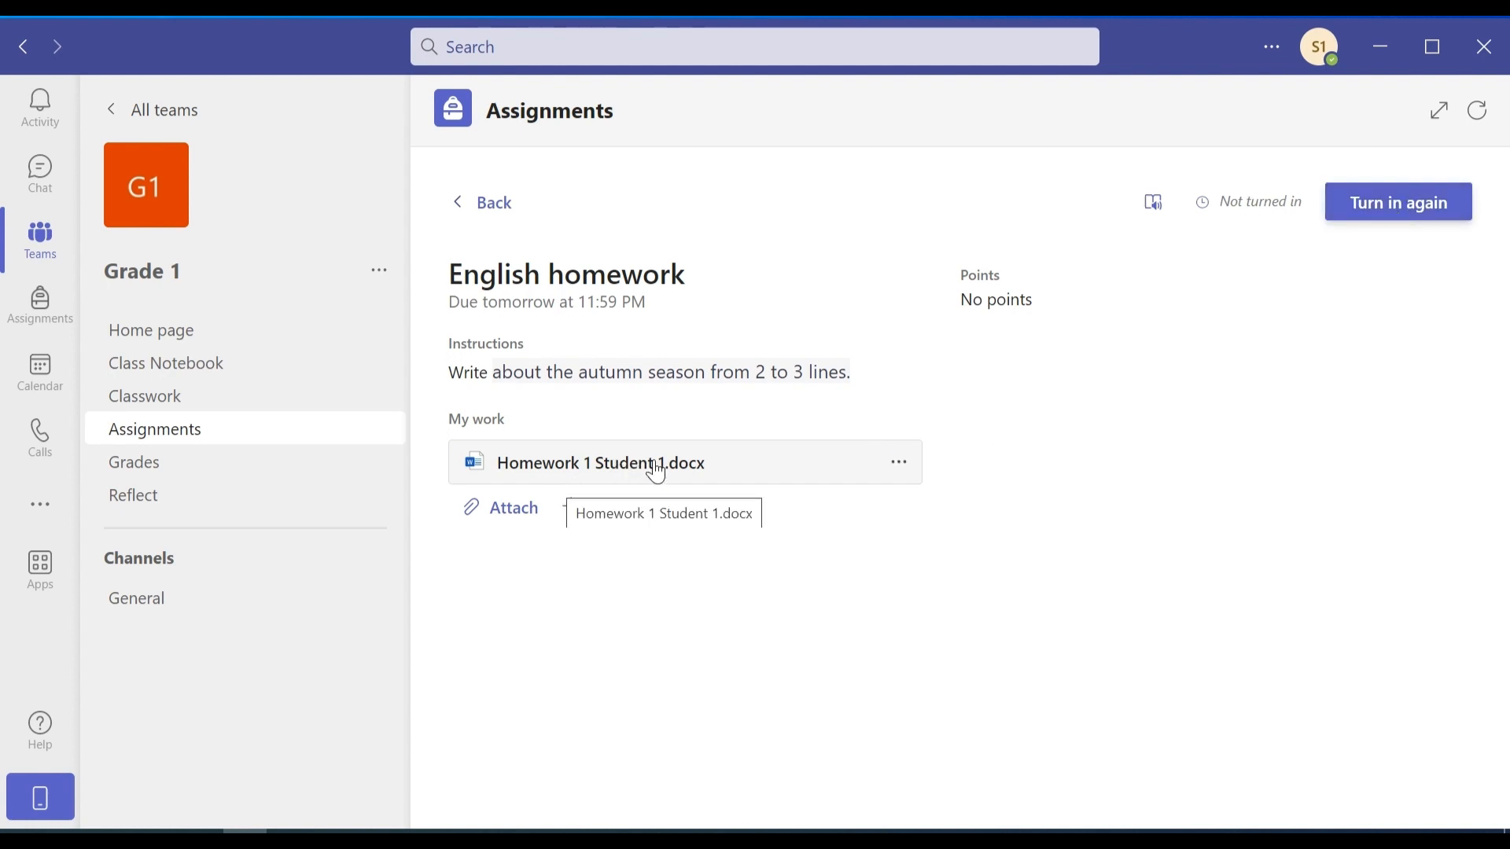
left_click(1385, 217)
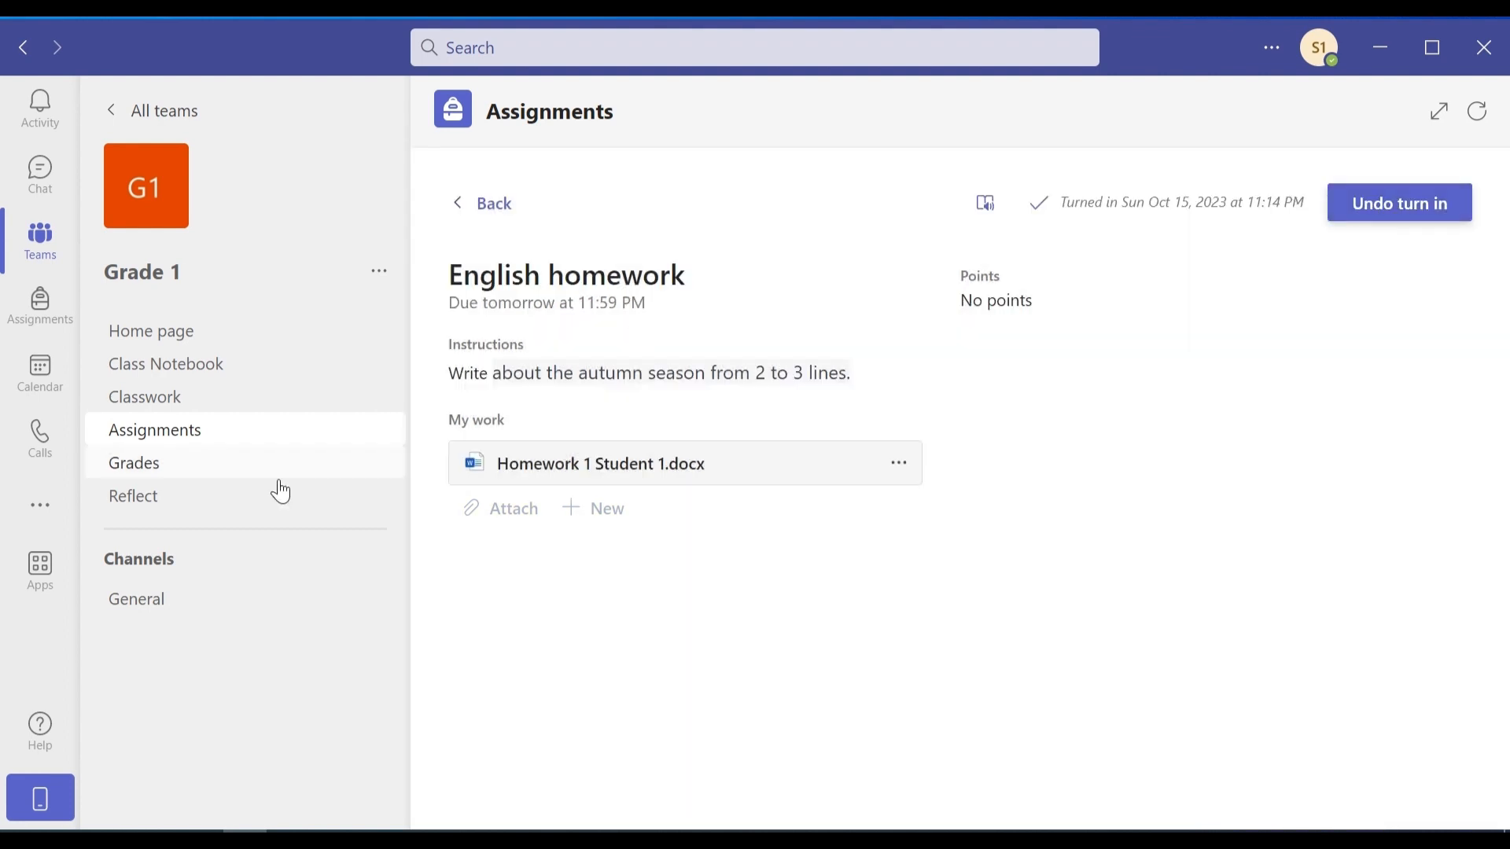
Check the Grade 1 grades and download Chapter 1 Math.docx from the General channel's Class Materials folder
left_click(160, 468)
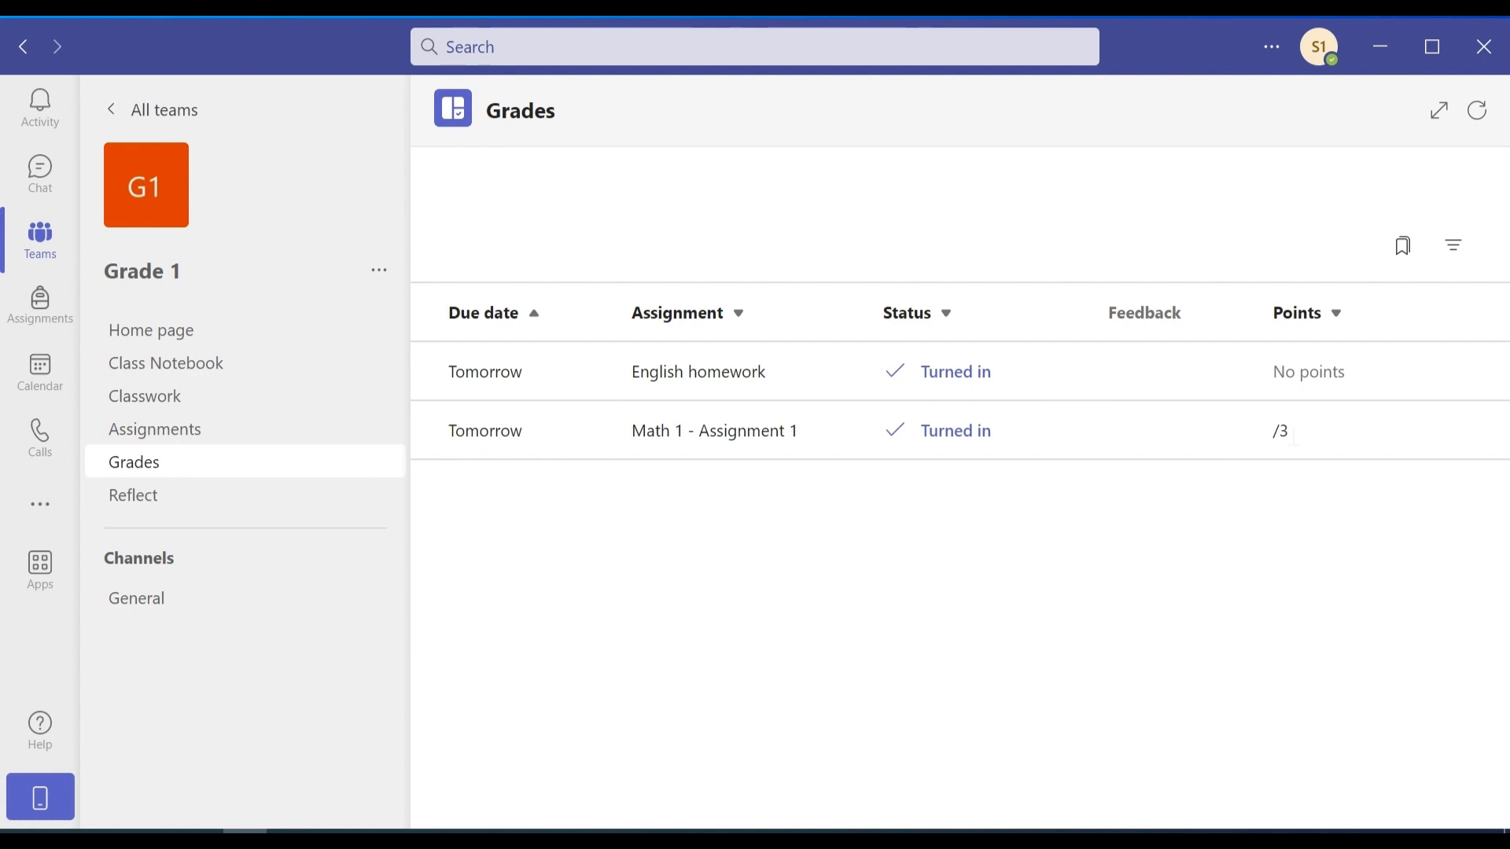
left_click(119, 604)
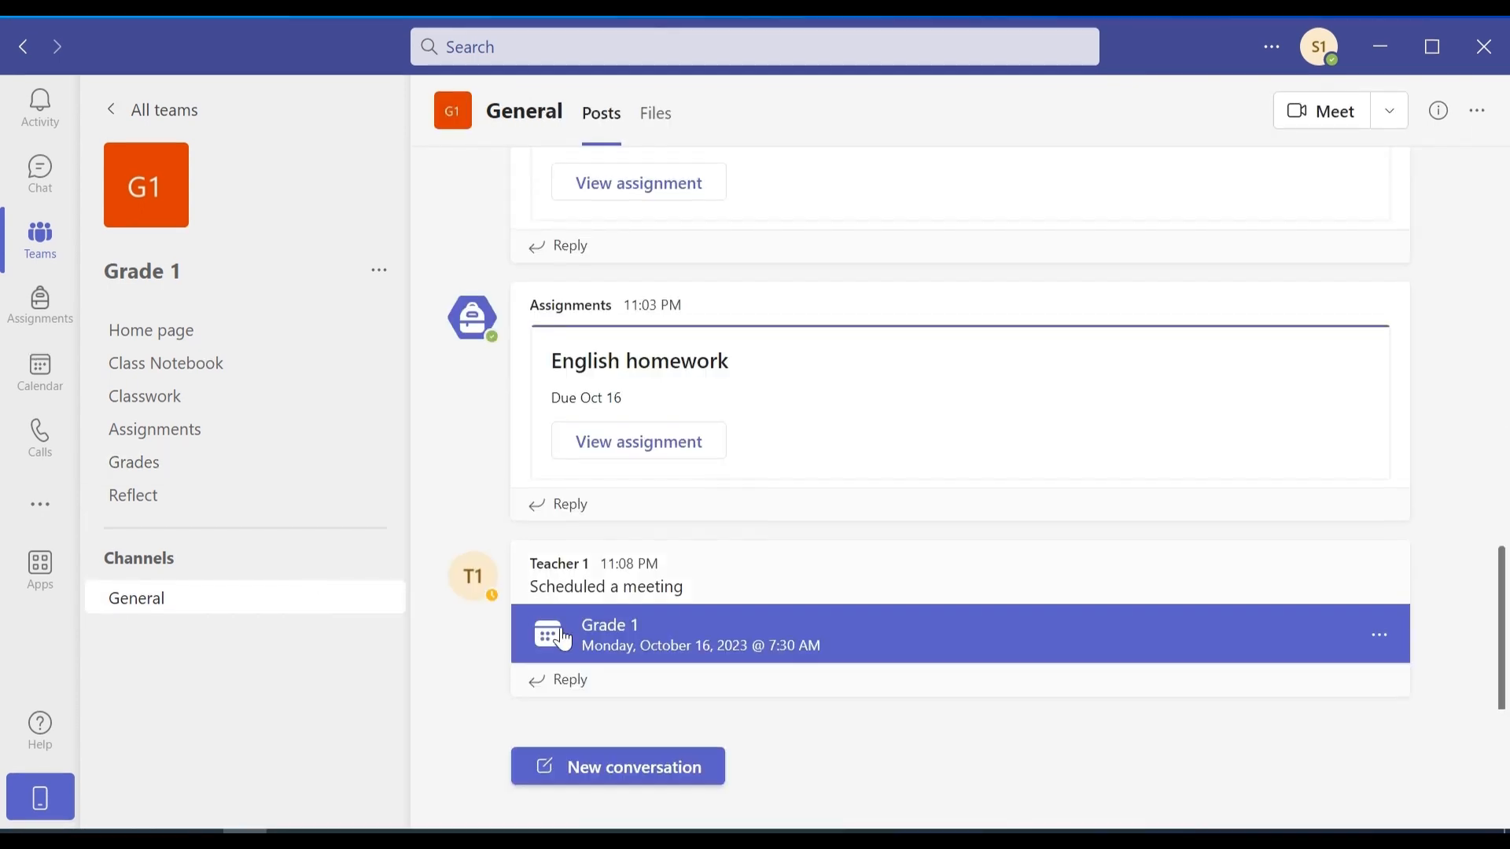
left_click(665, 128)
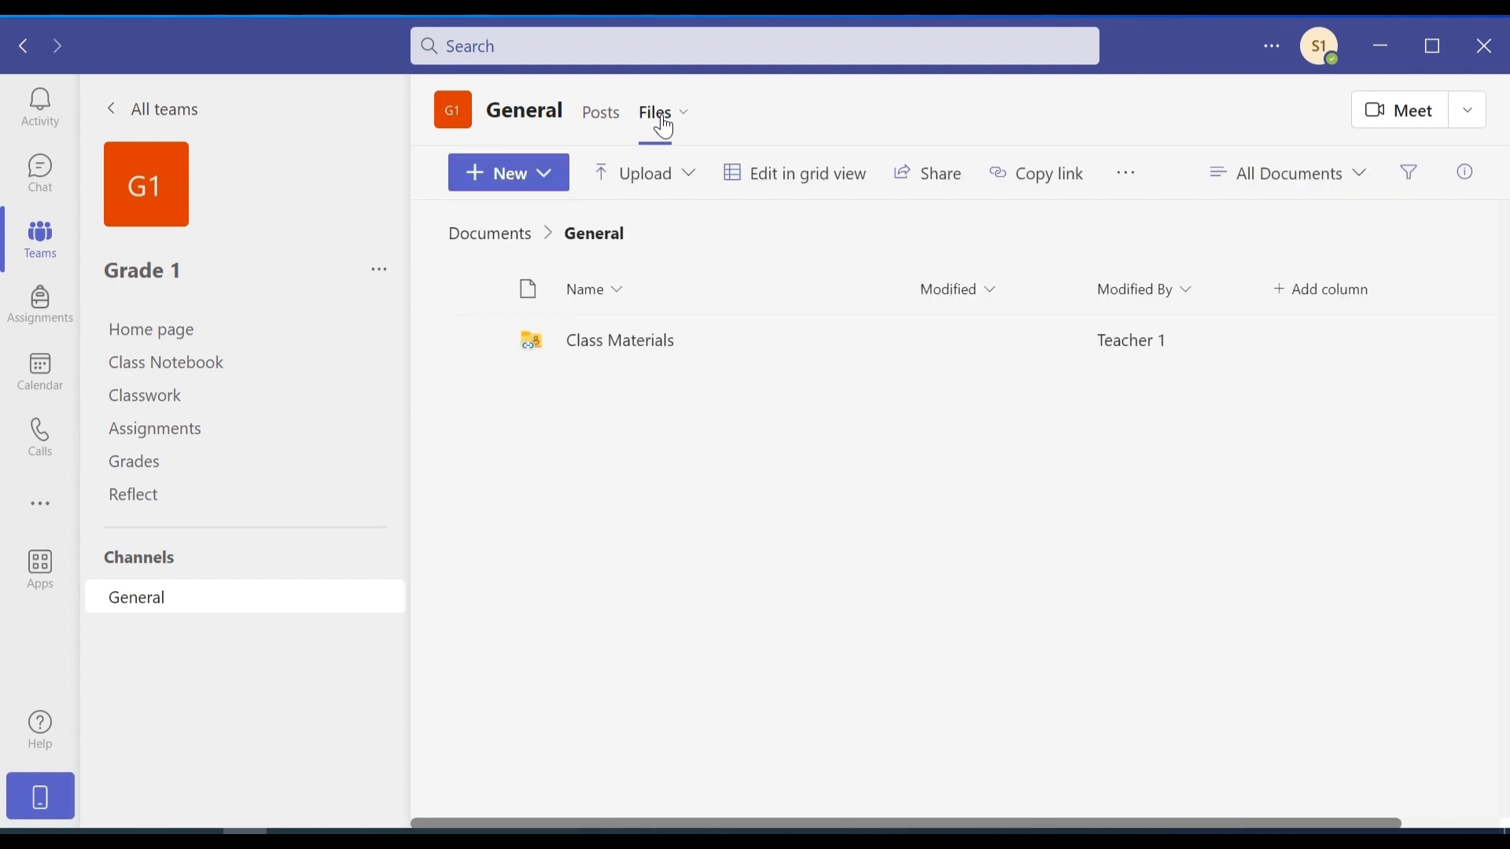
left_click(604, 343)
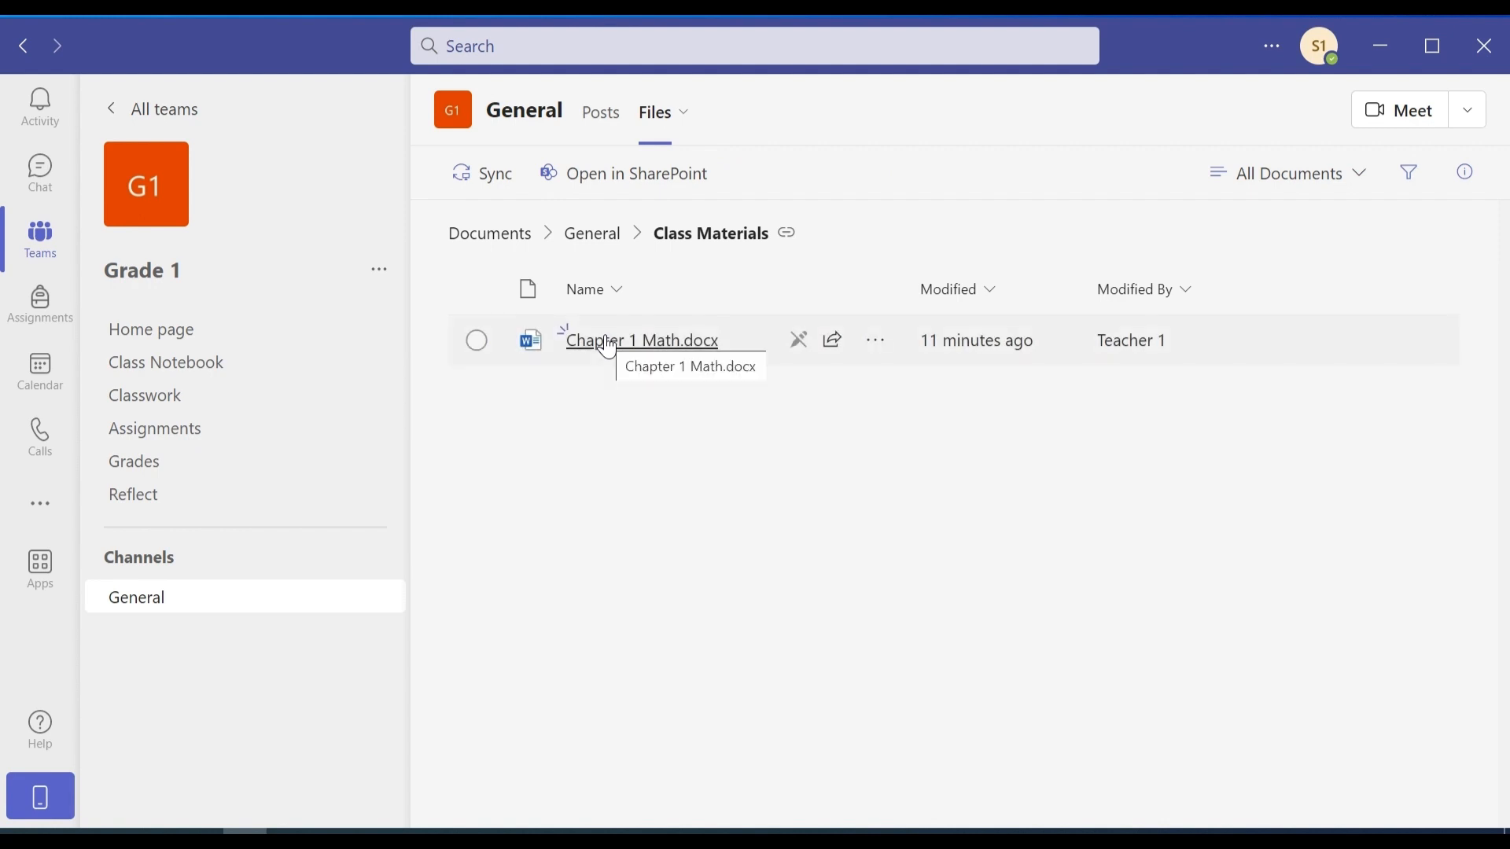
left_click(586, 353)
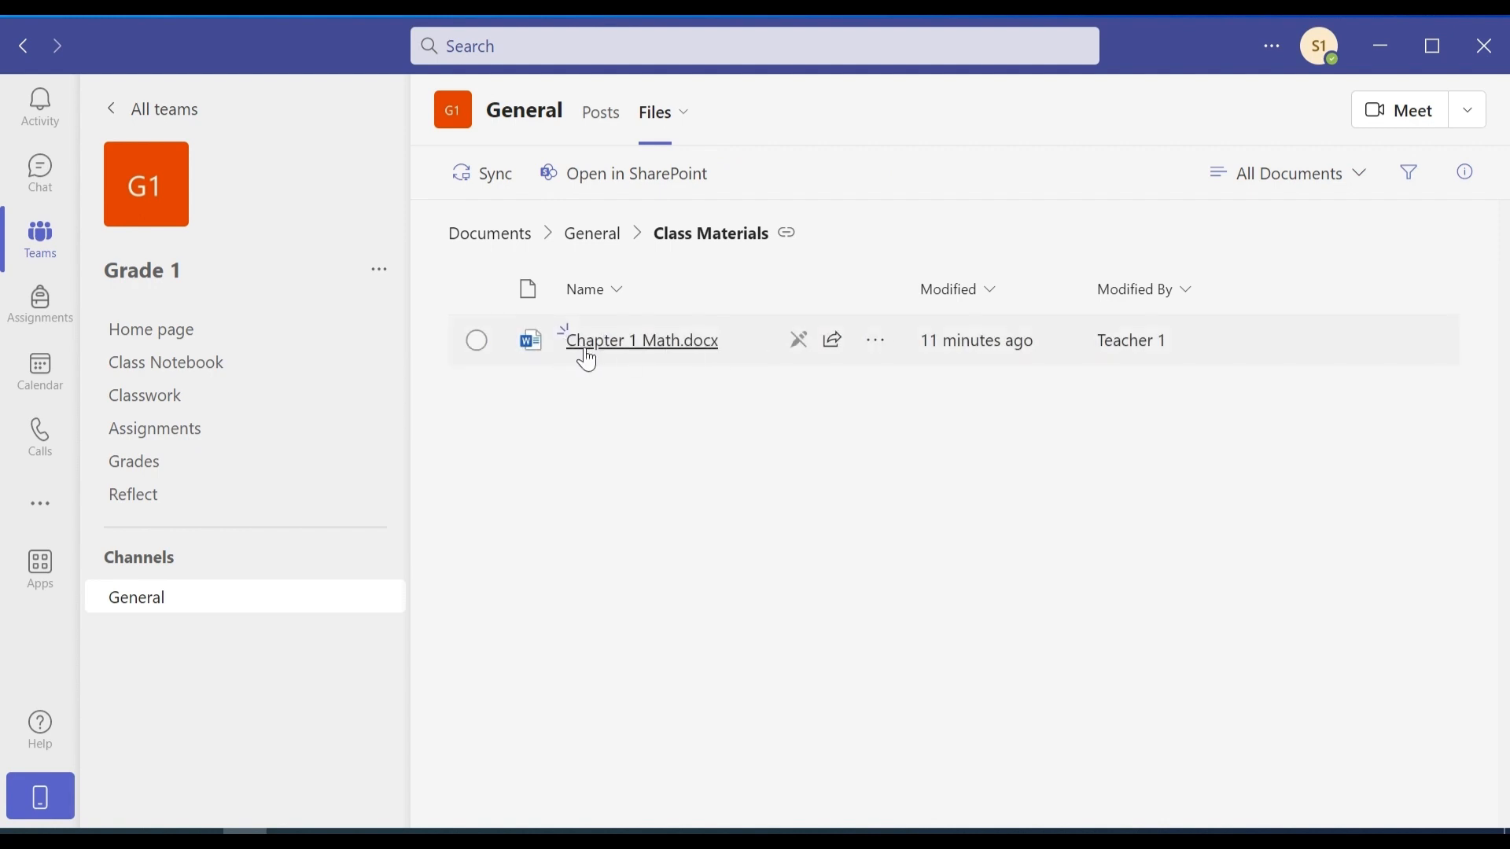
left_click(879, 344)
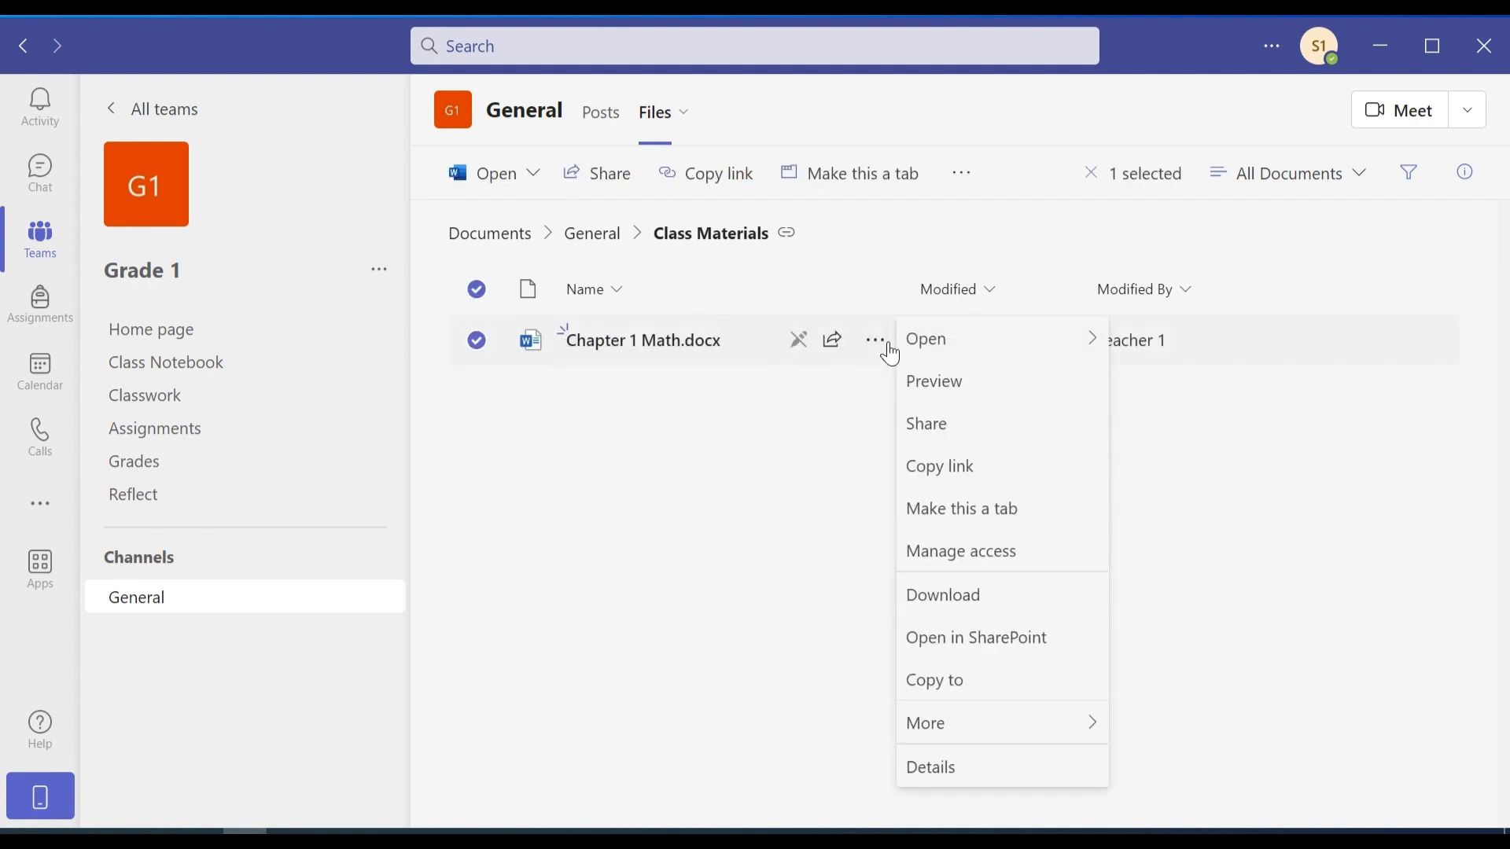
left_click(969, 602)
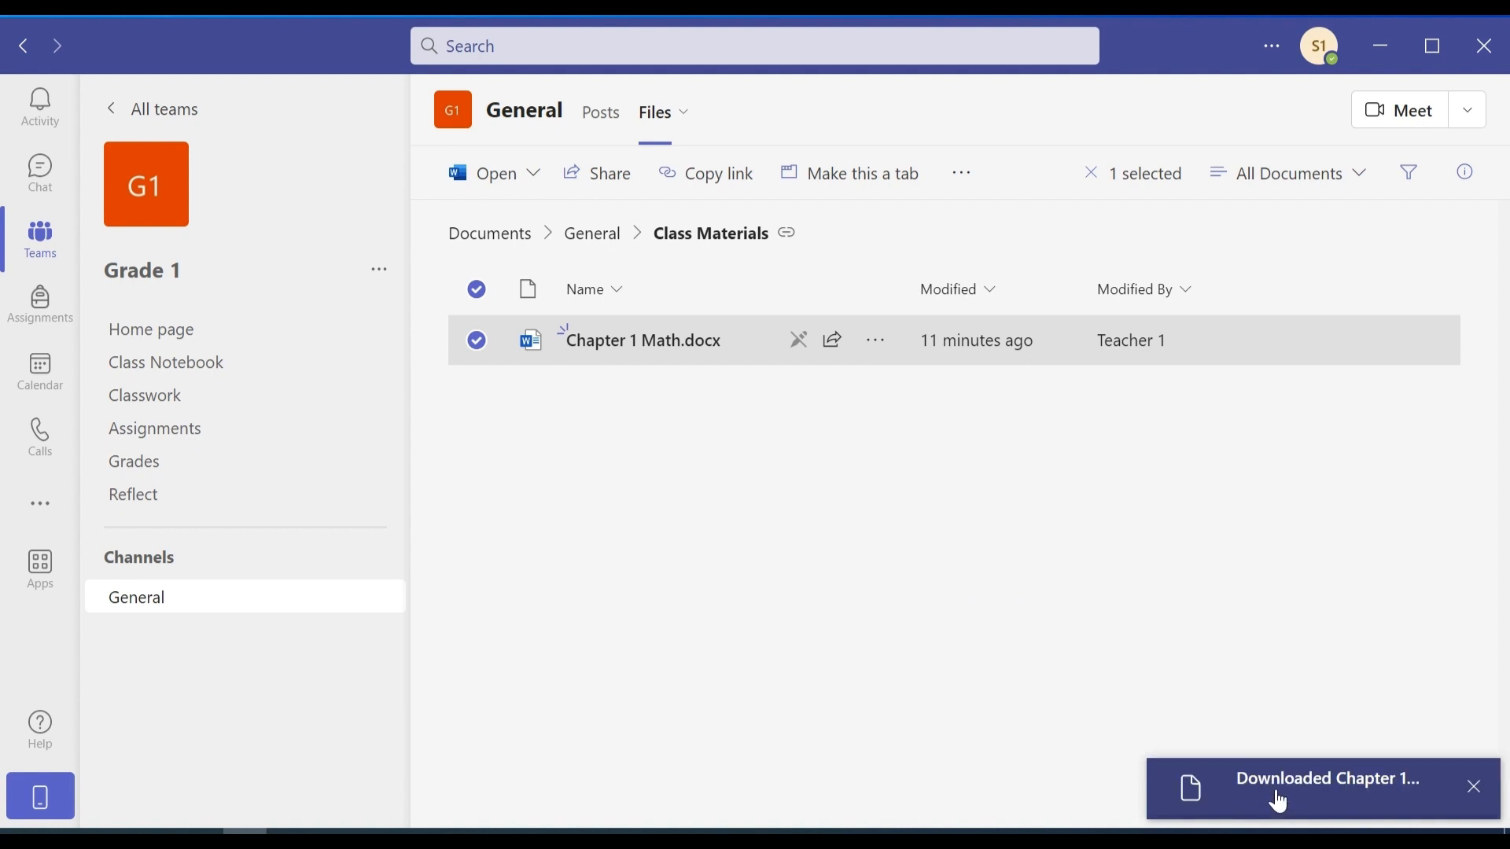
left_click(669, 523)
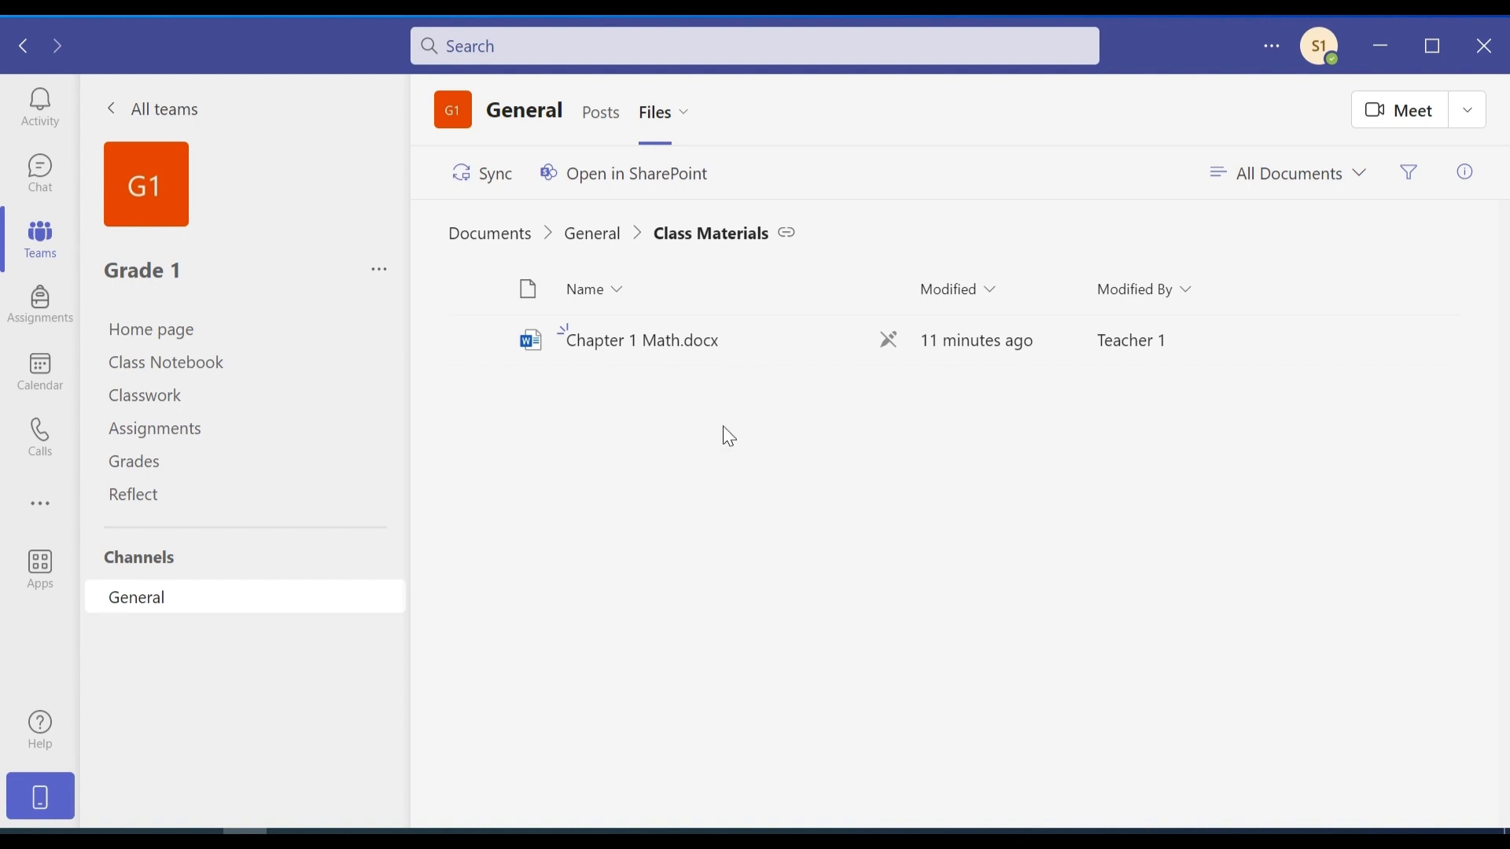
Join the Grade 1 meeting scheduled in the General channel's posts with computer audio and the microphone turned off
left_click(602, 114)
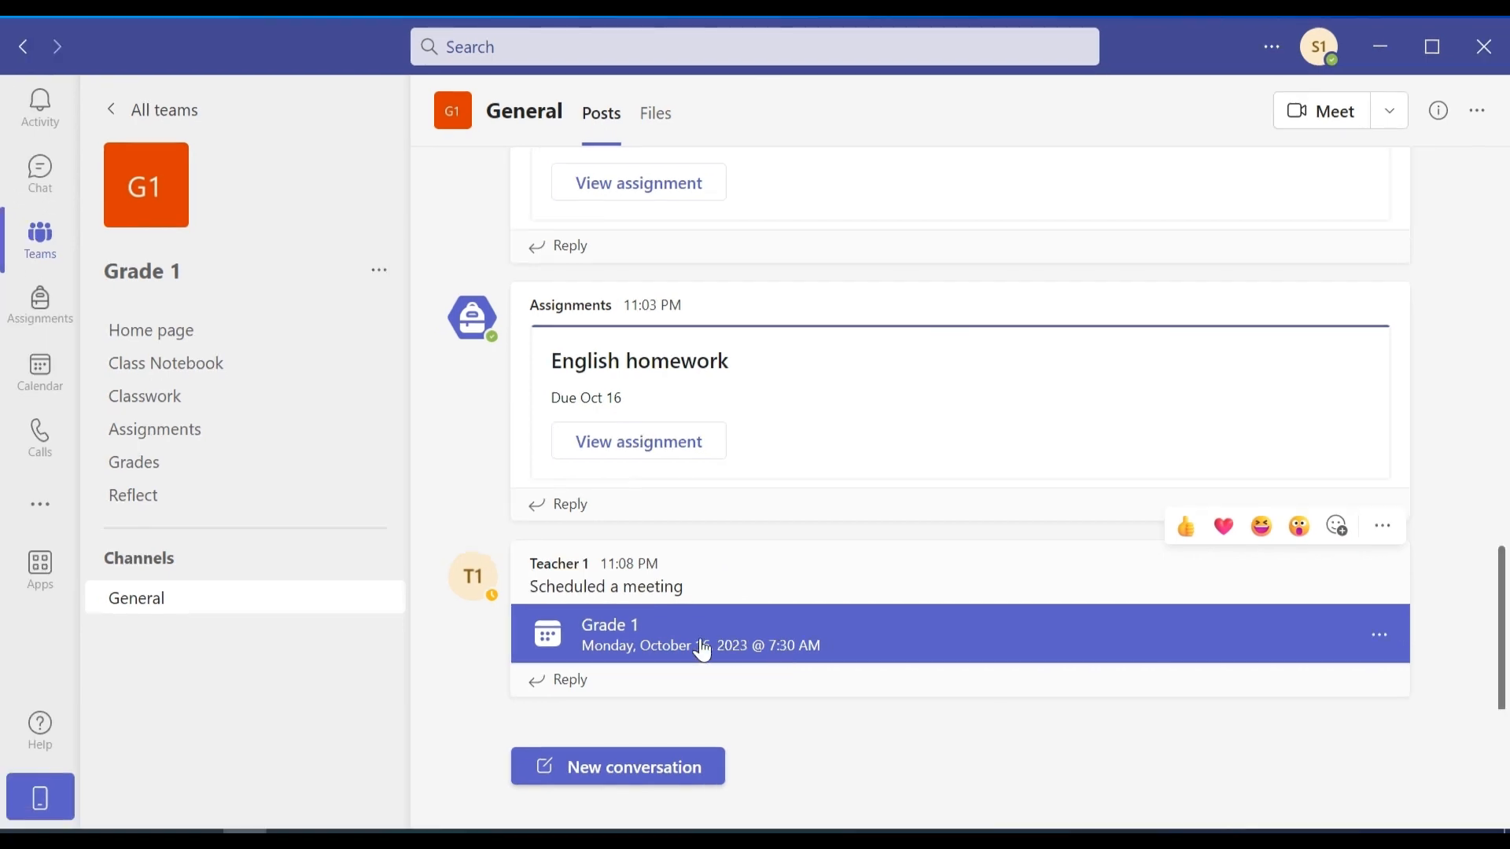
left_click(703, 649)
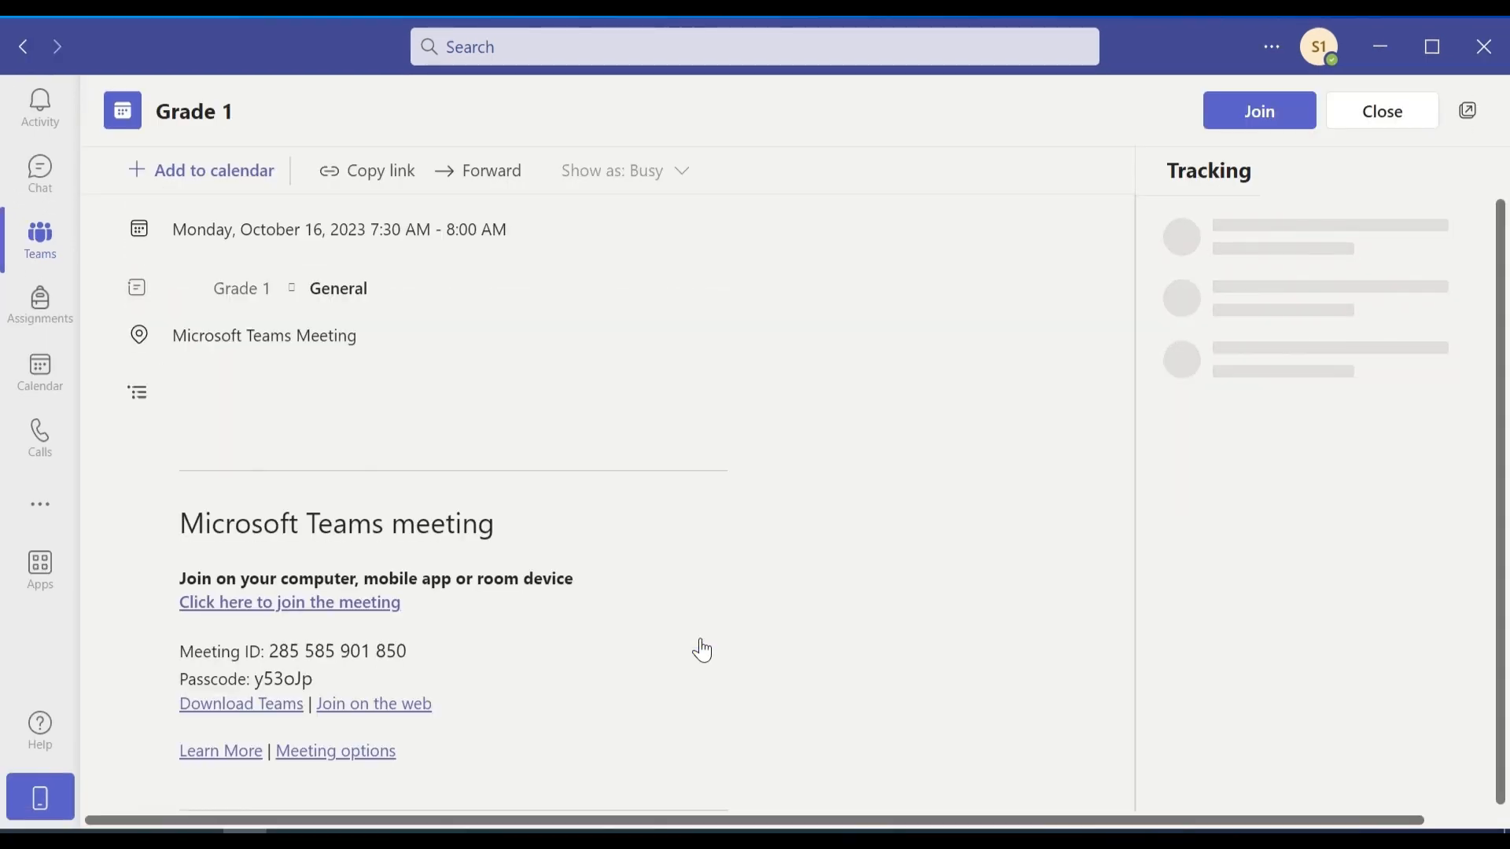
left_click(1261, 111)
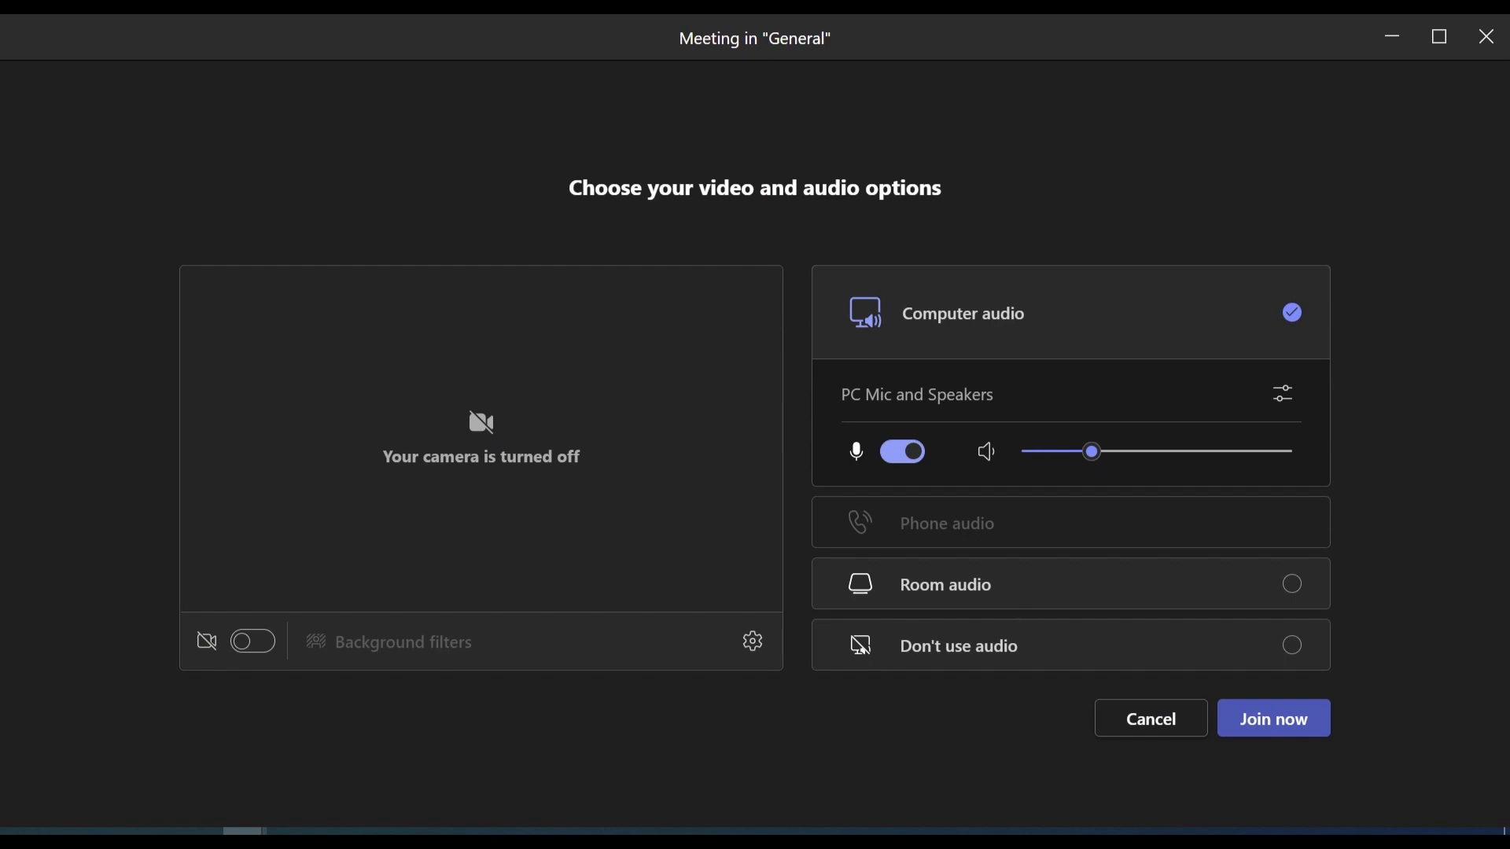
left_click(915, 460)
left_click(1283, 731)
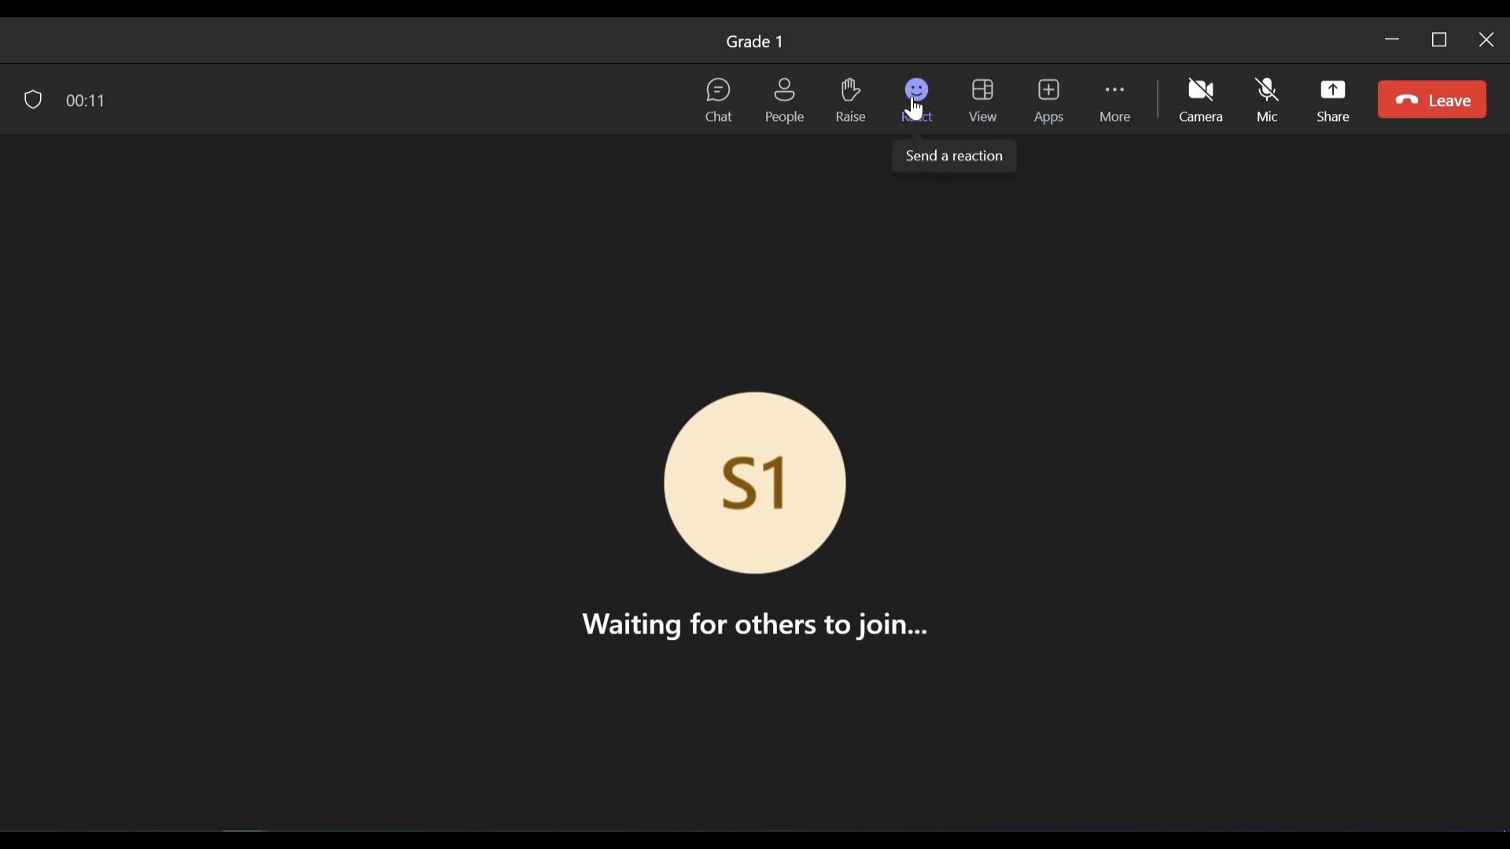
Show the available meeting reactions, and raise and lower the hand
left_click(916, 110)
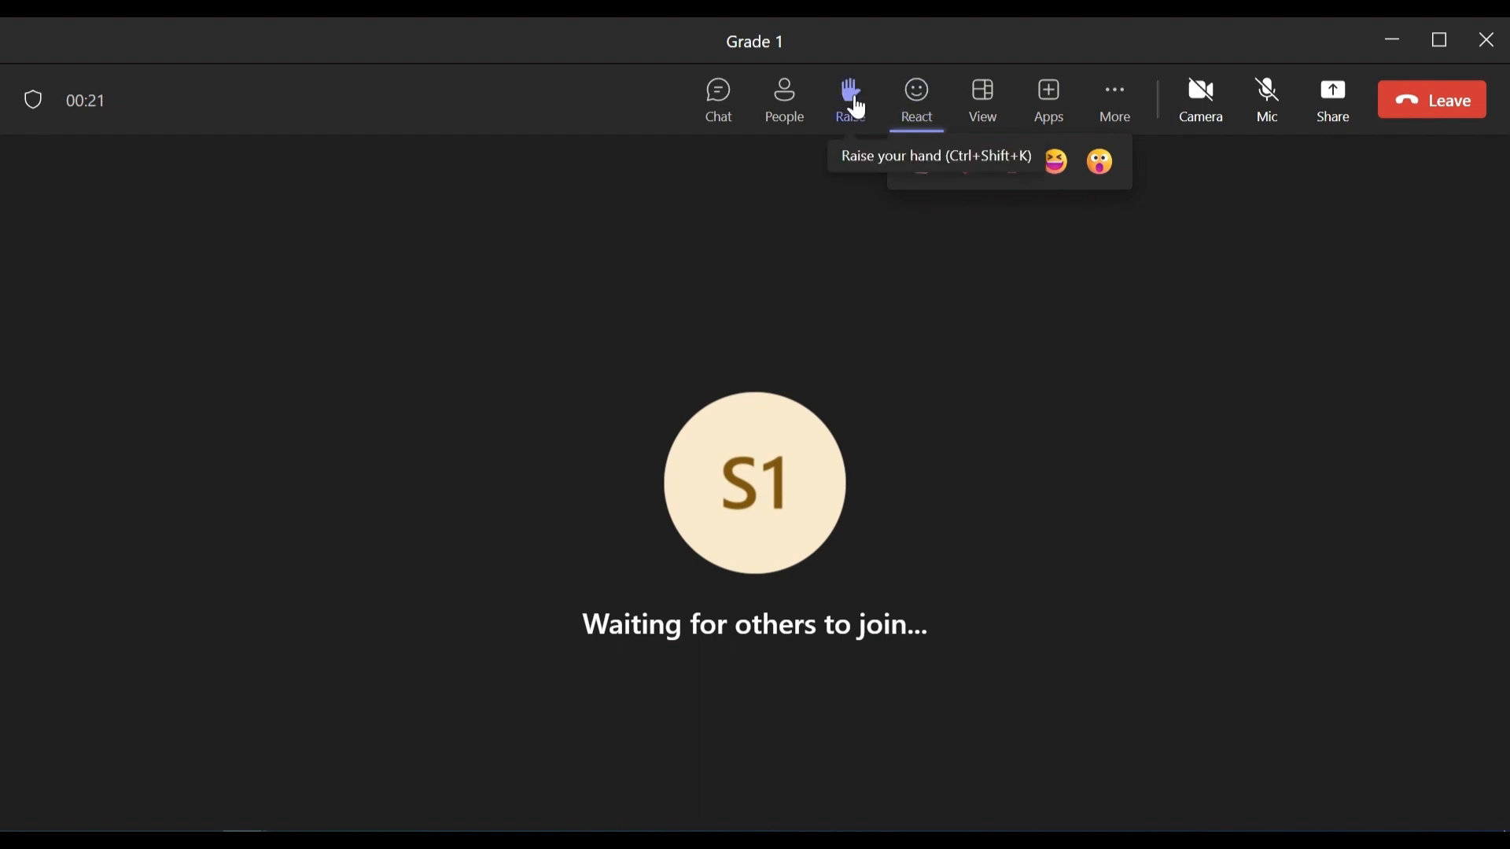
left_click(852, 110)
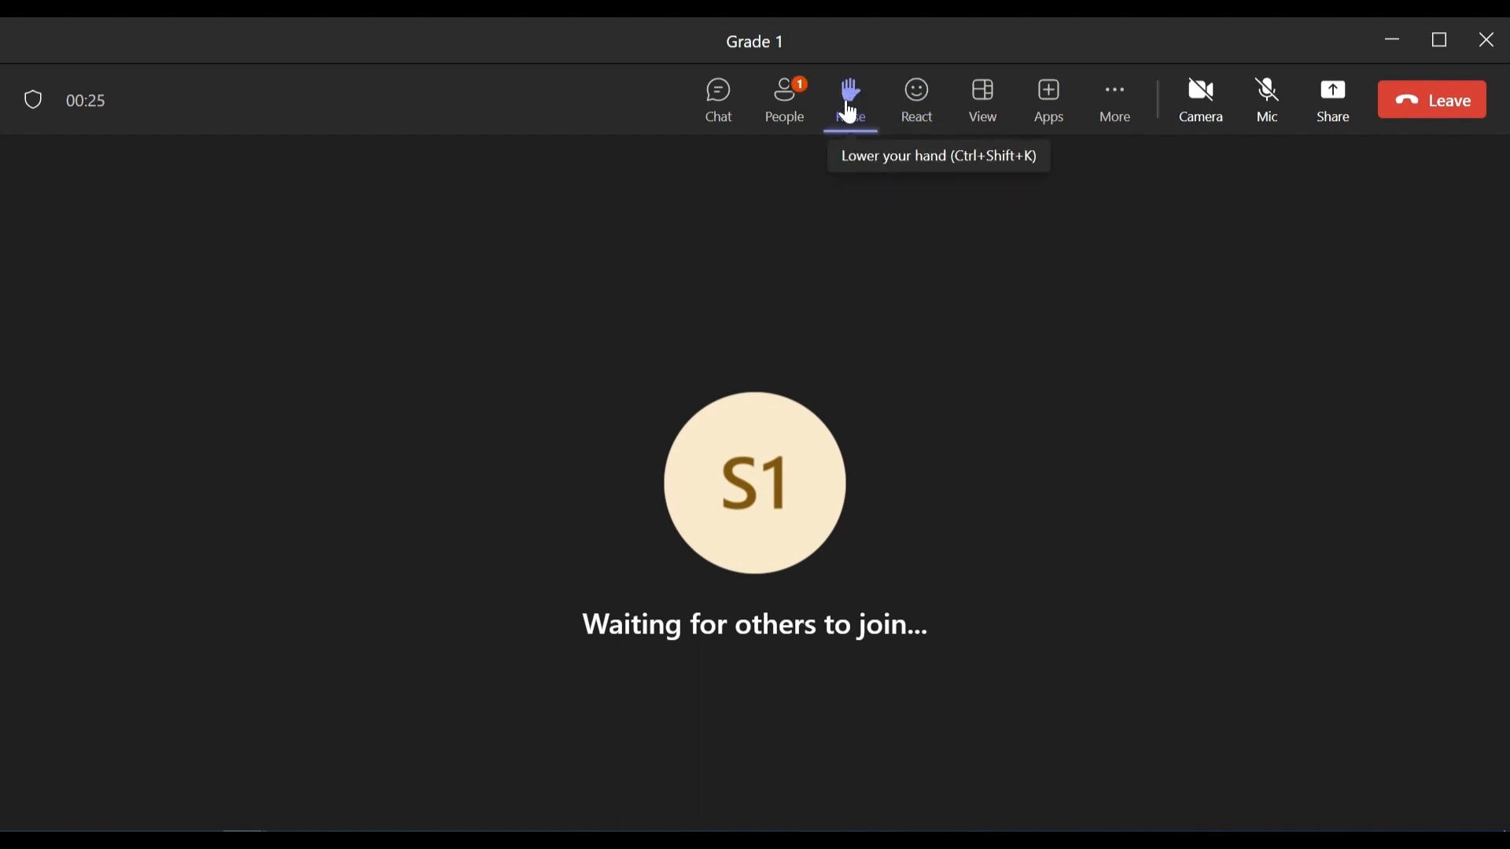
left_click(850, 112)
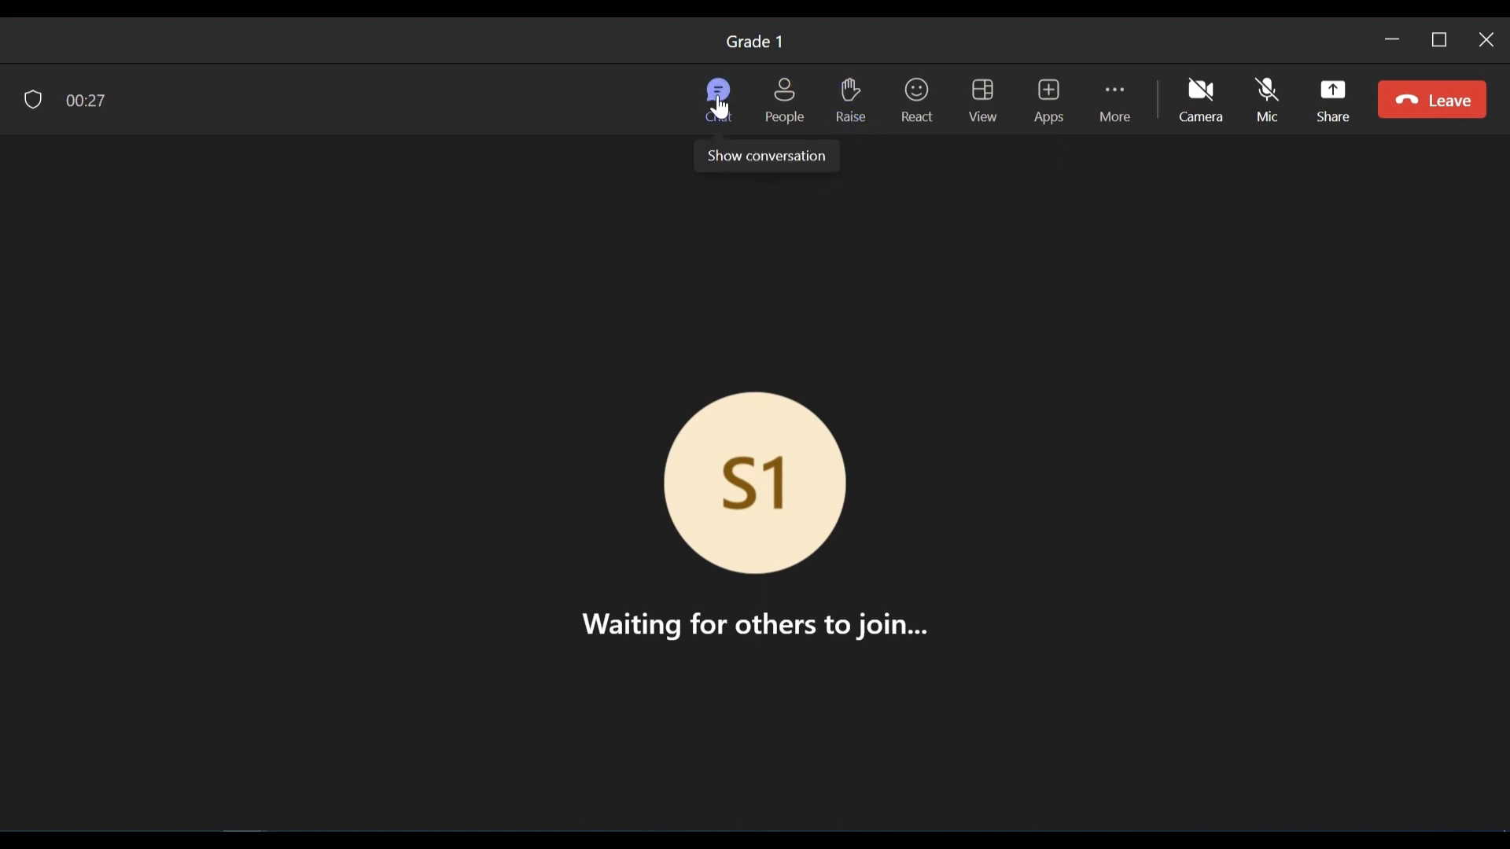
Open the meeting chat and leave the Grade 1 meeting
left_click(720, 108)
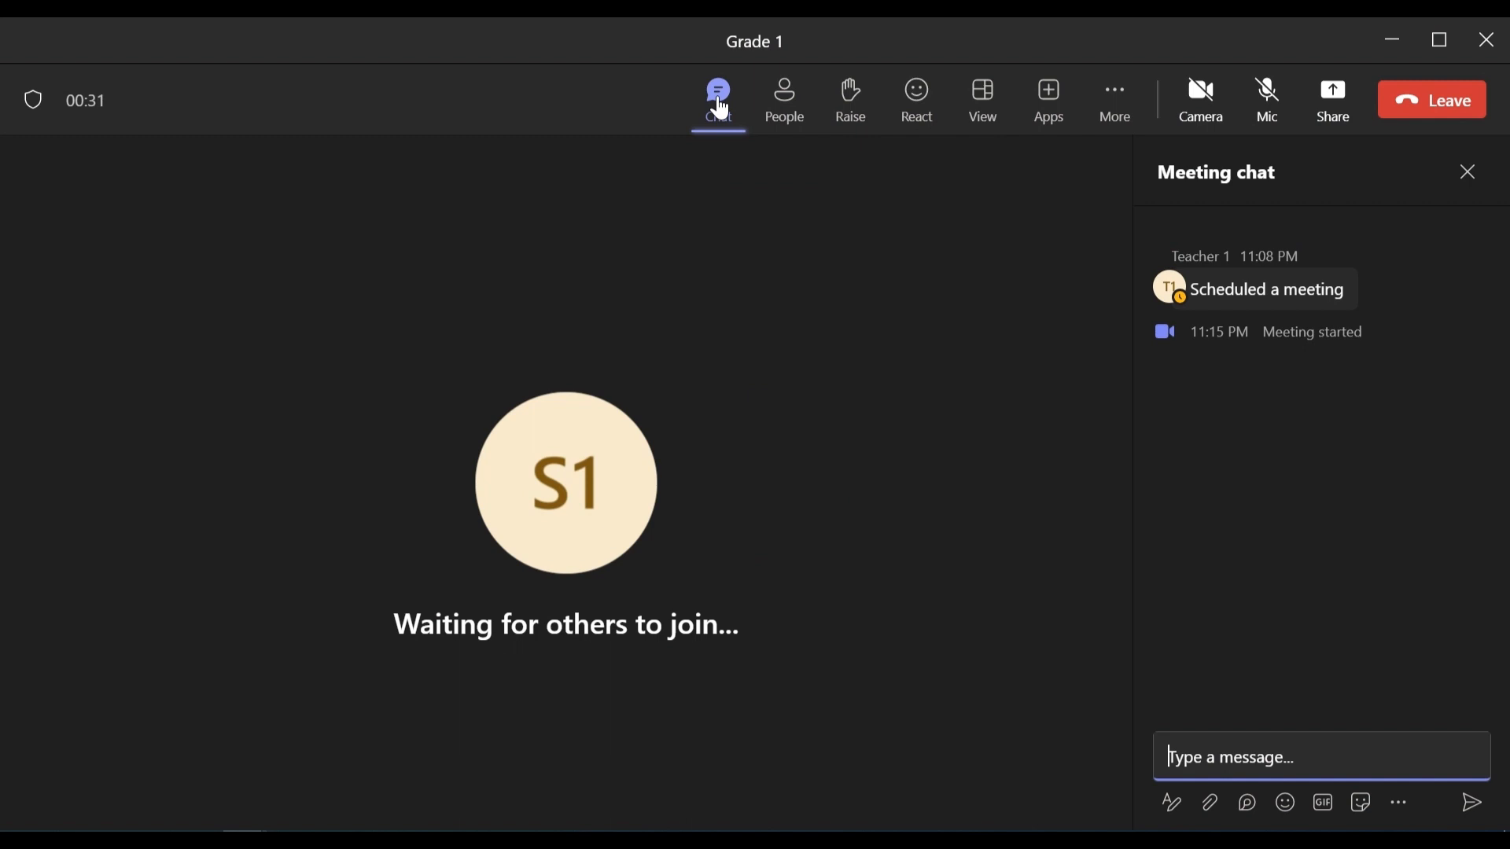
left_click(1194, 110)
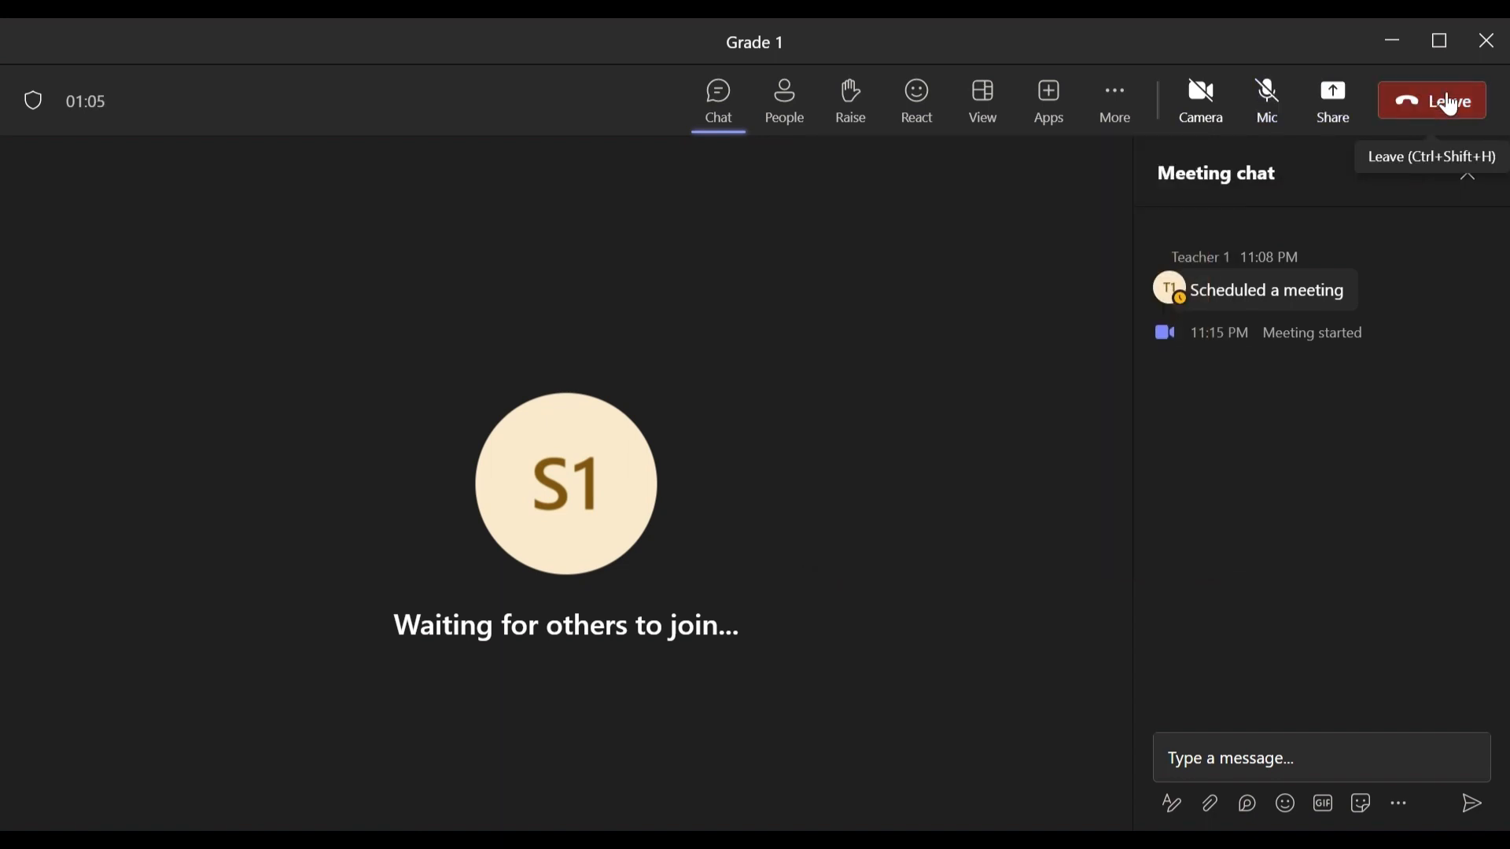
left_click(1450, 103)
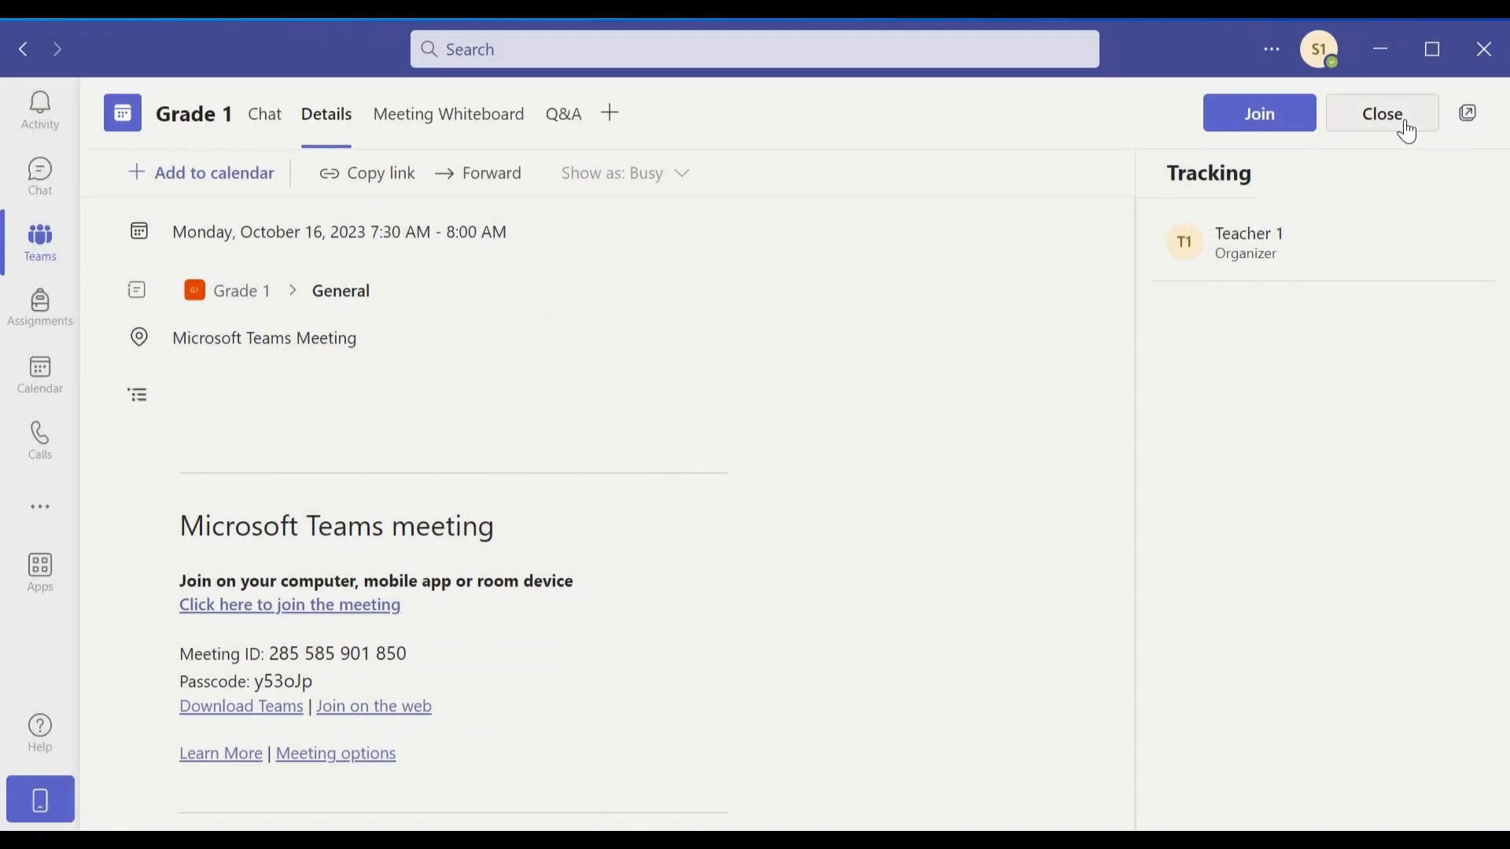
Look at the work week calendar and the call history, and return to the Grade 1 team
left_click(28, 380)
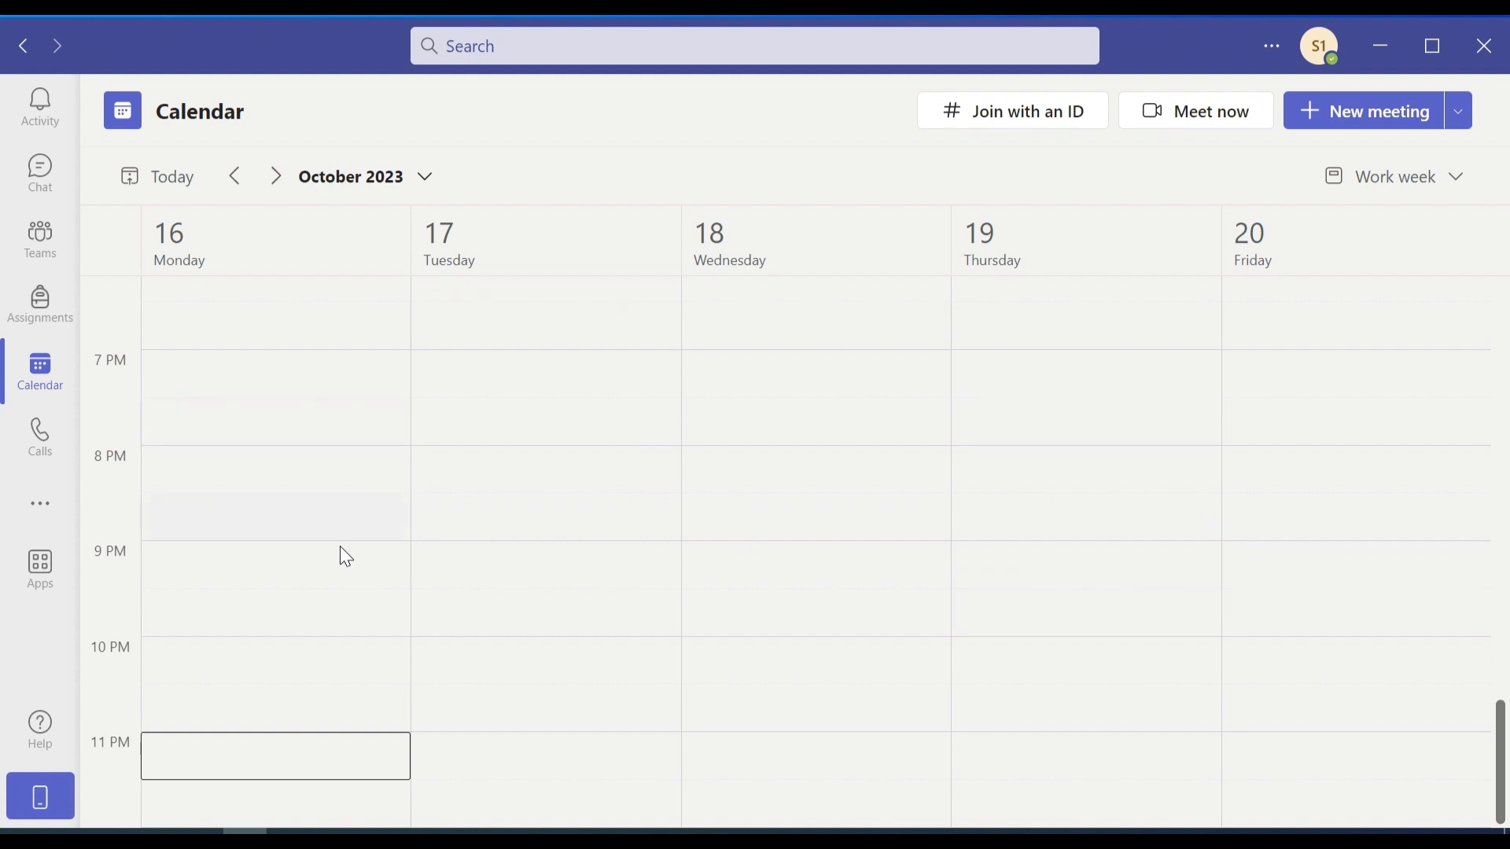
left_click(40, 439)
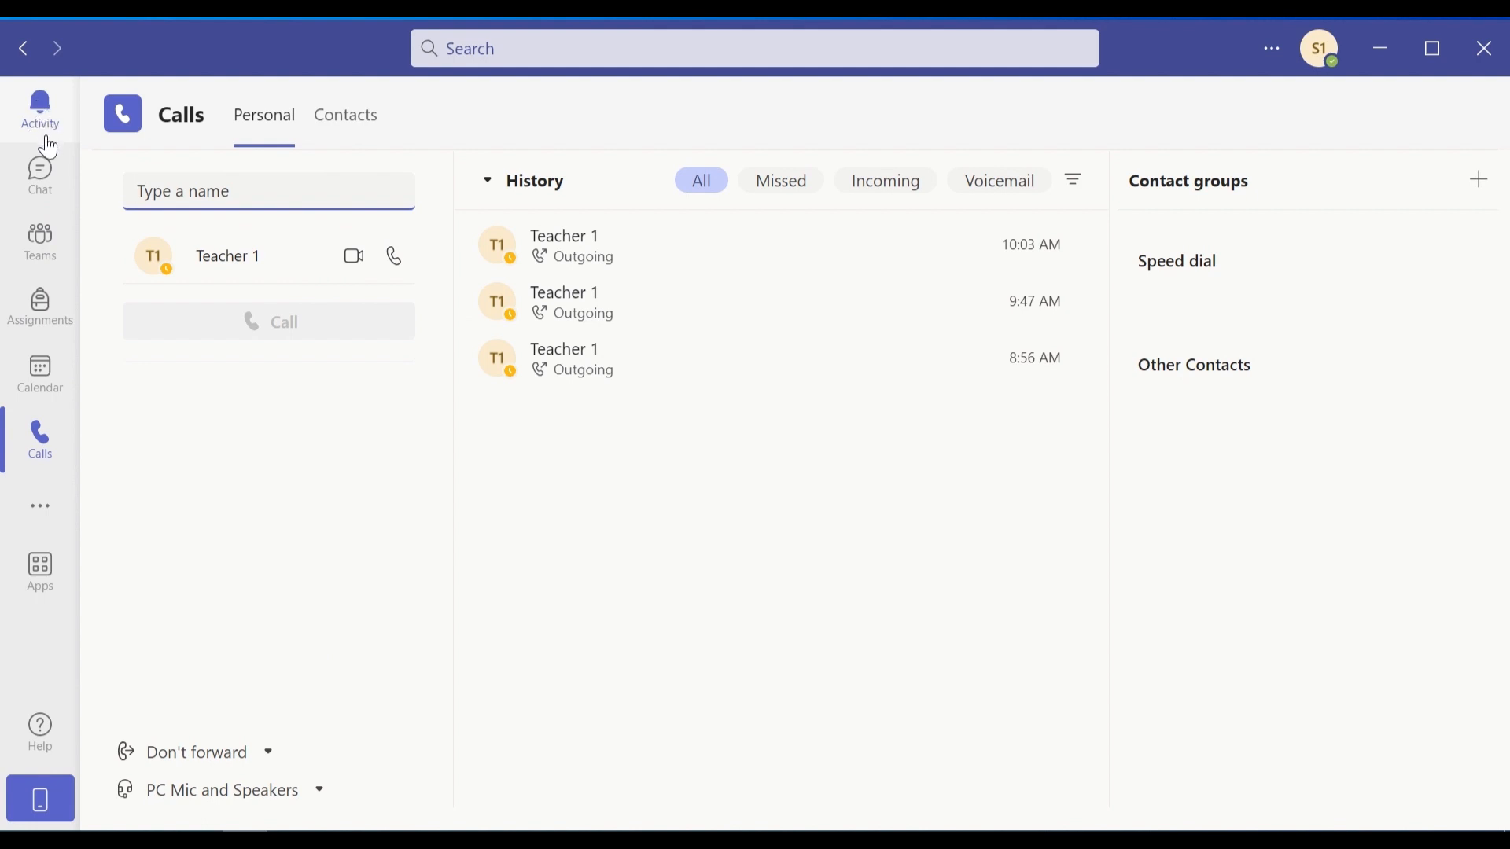
left_click(41, 244)
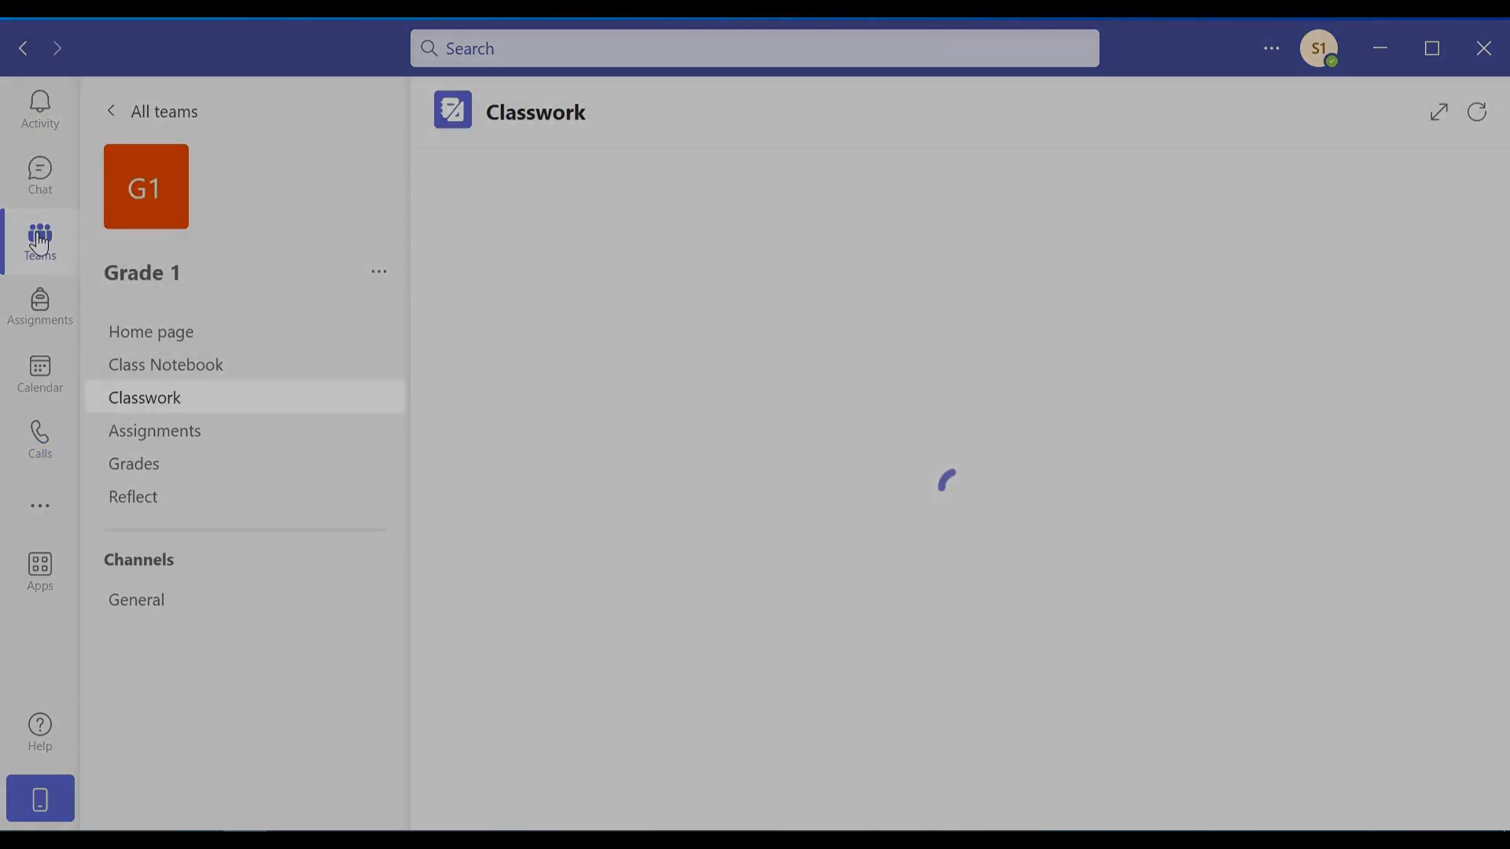